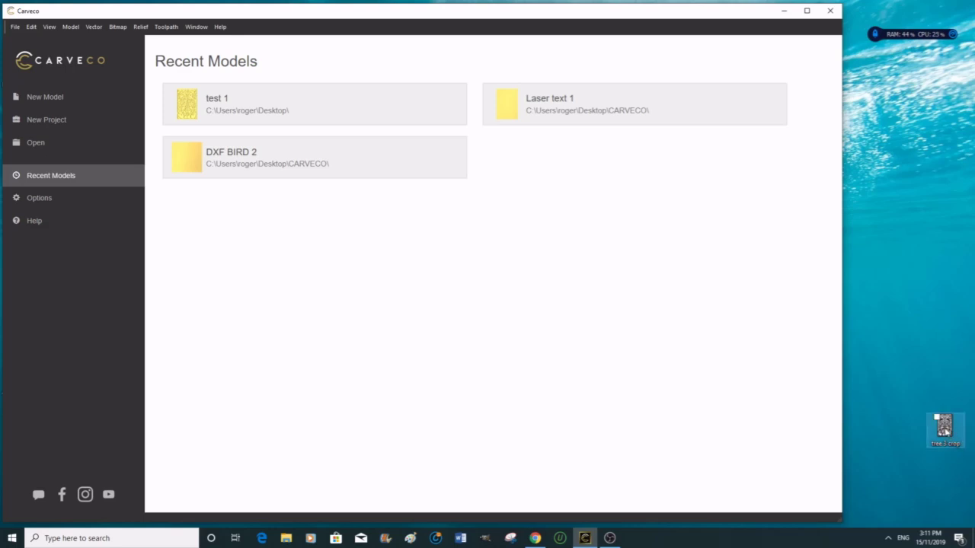
Step: Start a new model from the tree 3 crop image with a 750 mm height
drag(944, 428, 440, 310)
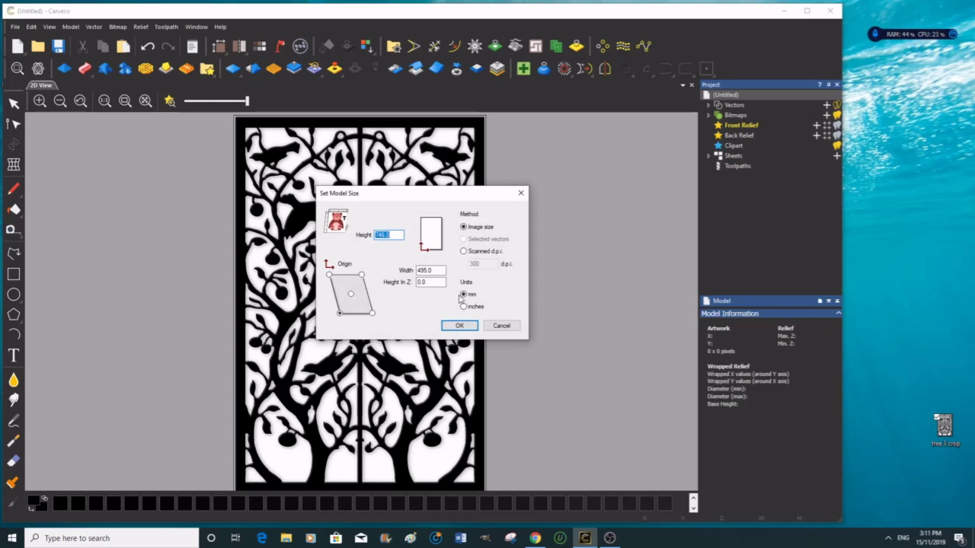
drag(392, 236, 374, 234)
text(75)
Step: Create the 497.654 × 750 mm model, maximize the window and browse the palette rows
click(460, 326)
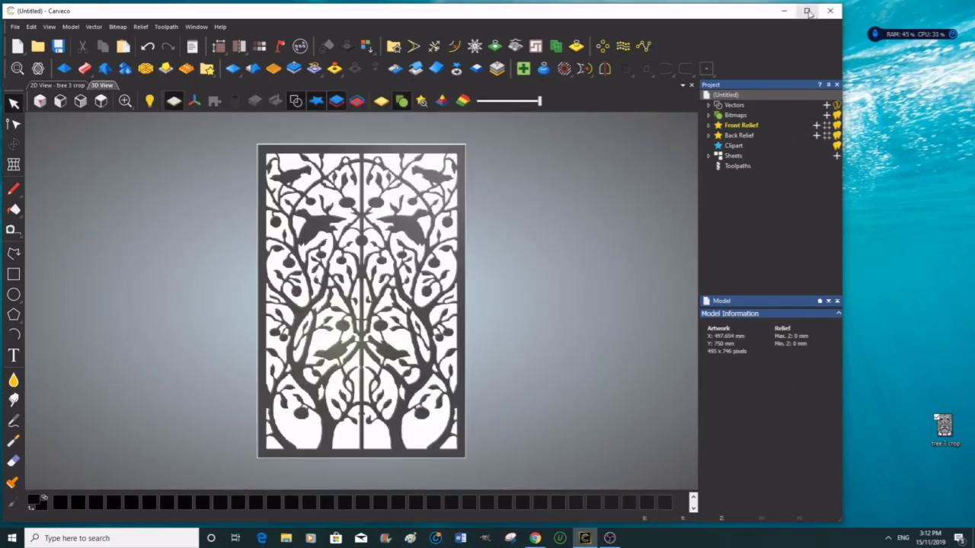
click(806, 10)
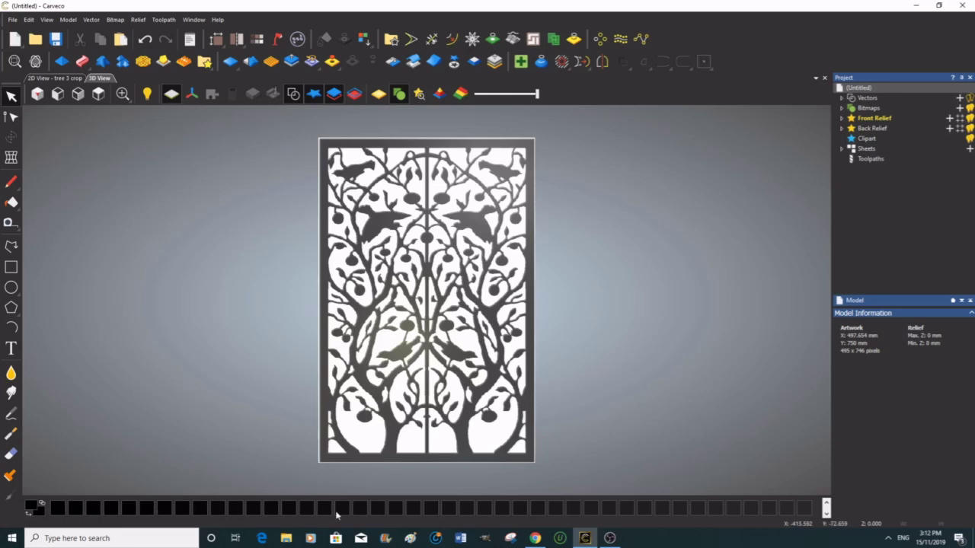
click(826, 513)
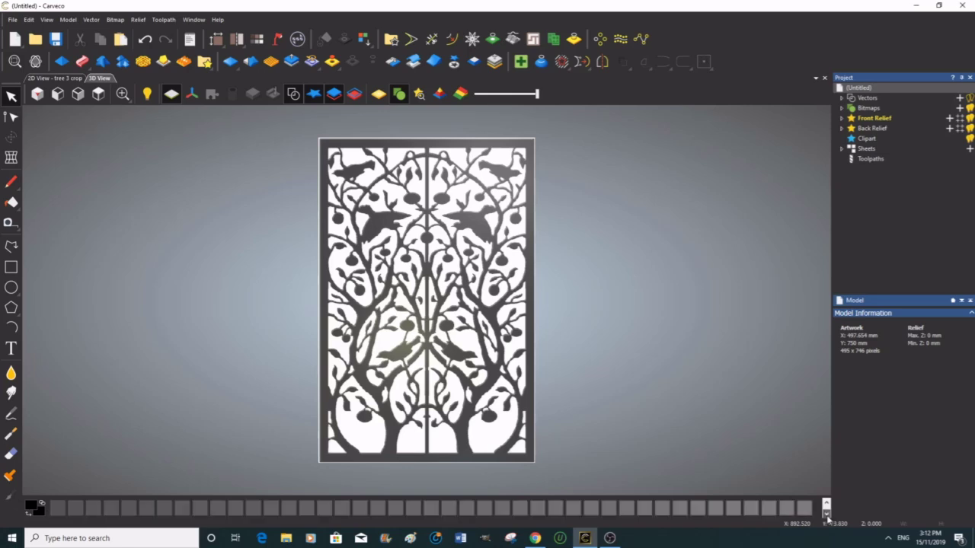
click(826, 504)
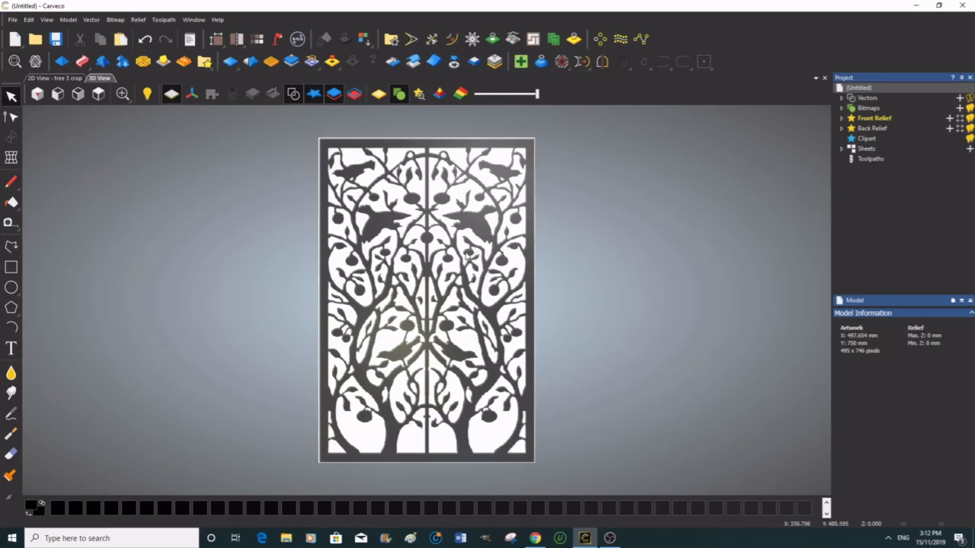
Step: Reduce the panel image to a maximum of 2 colours in Bitmap to Vector
click(494, 39)
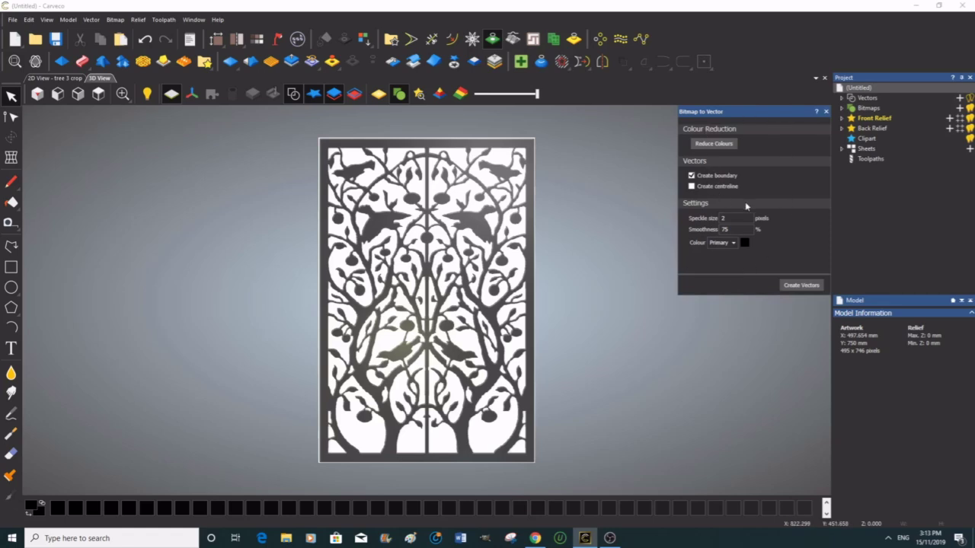
click(722, 145)
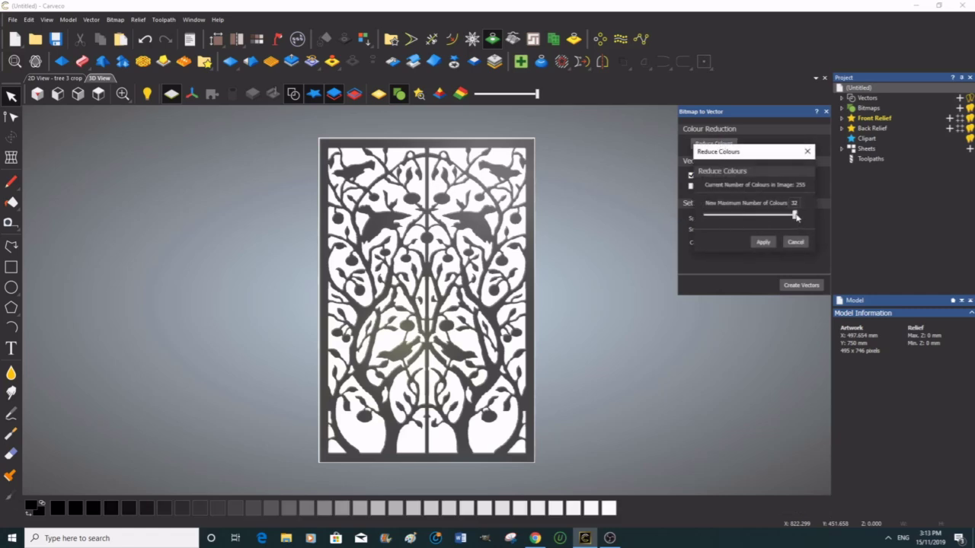
drag(794, 215, 703, 220)
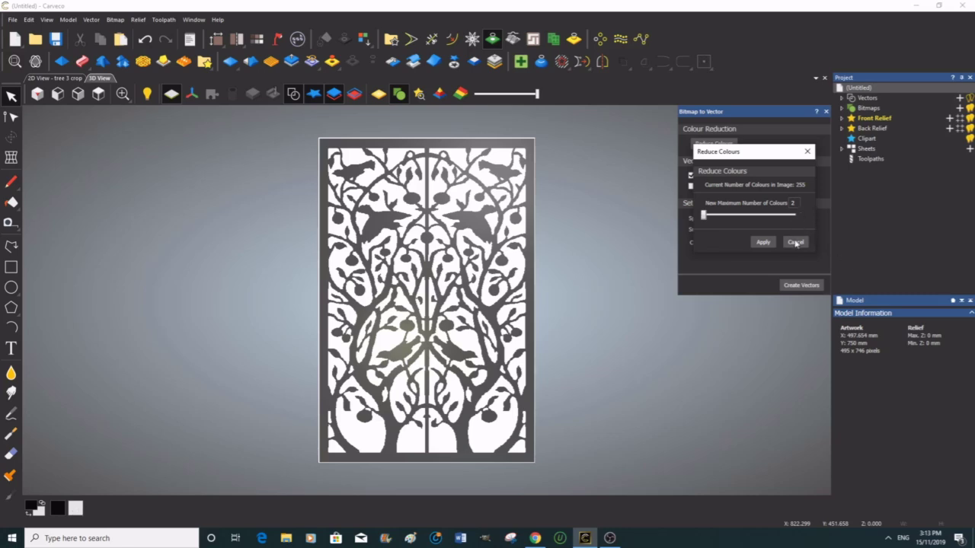
click(763, 242)
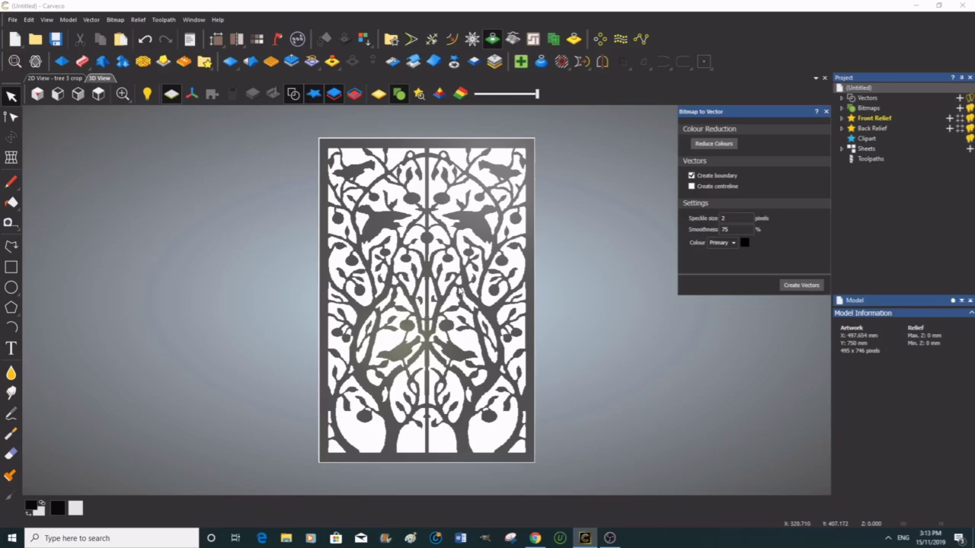
Step: Trace vector outlines of the tree and birds at smoothness 75, checking pixels zoomed in
scroll(458, 288, up, 10)
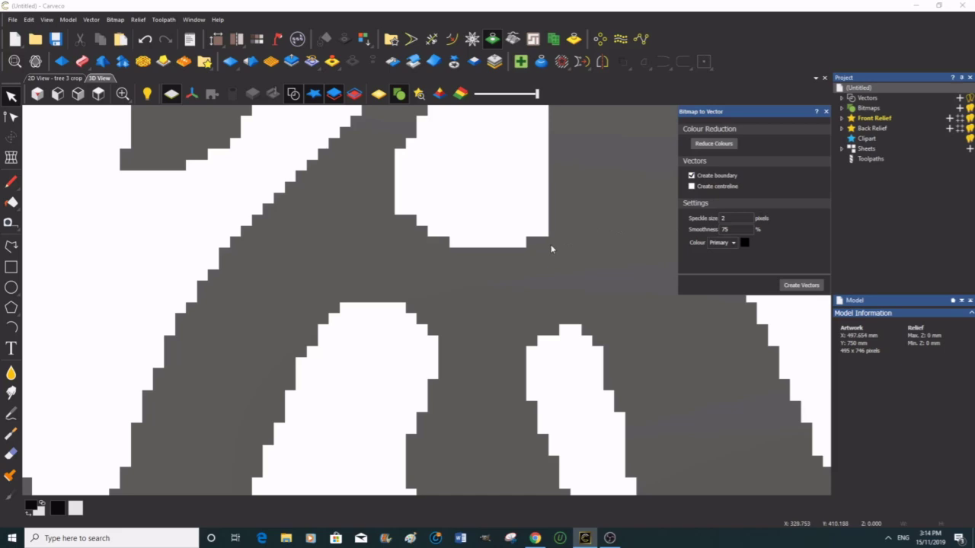
click(735, 230)
click(727, 229)
click(795, 286)
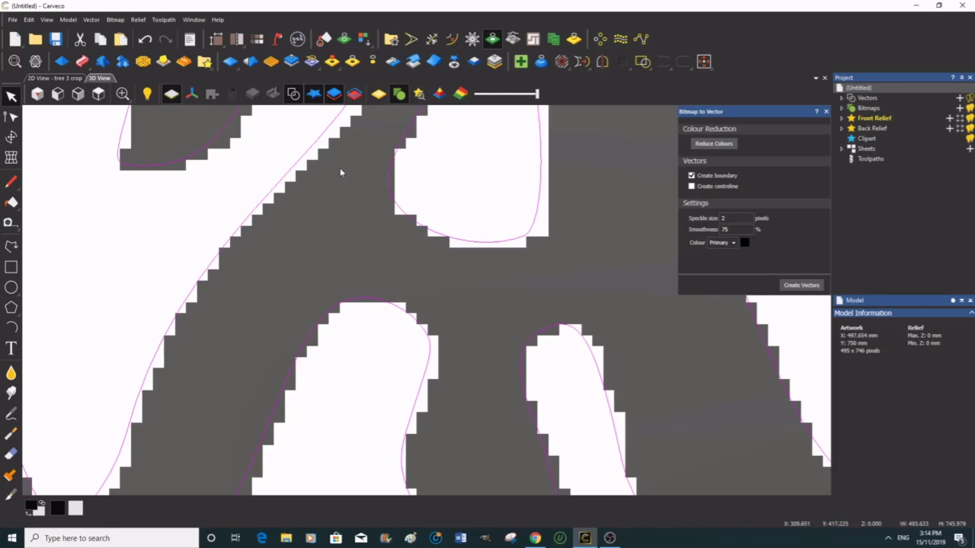
scroll(340, 172, down, 2)
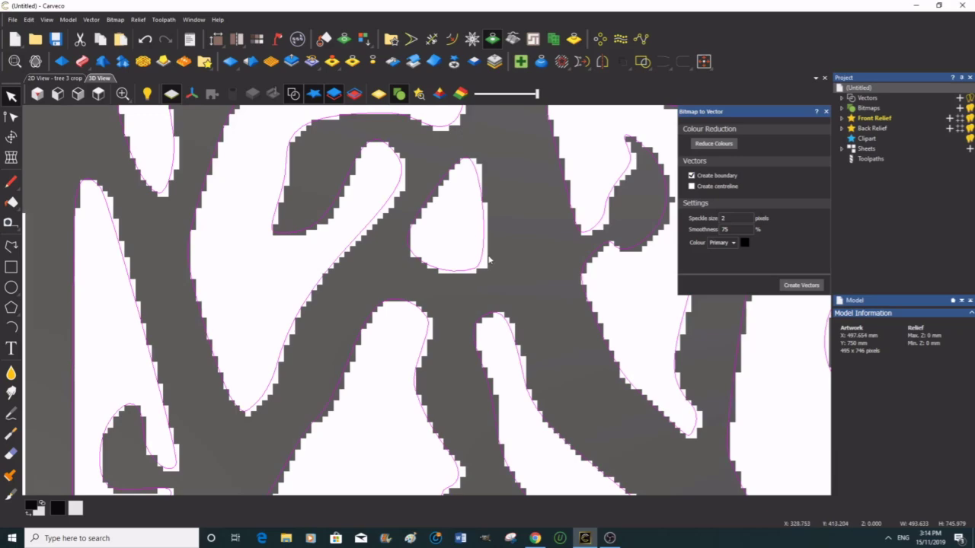
scroll(316, 277, down, 5)
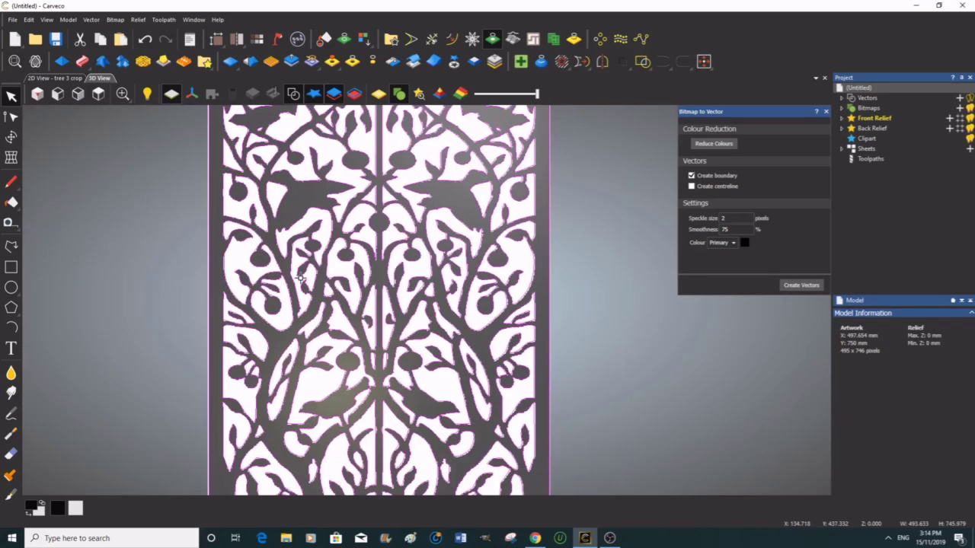
scroll(340, 311, down, 2)
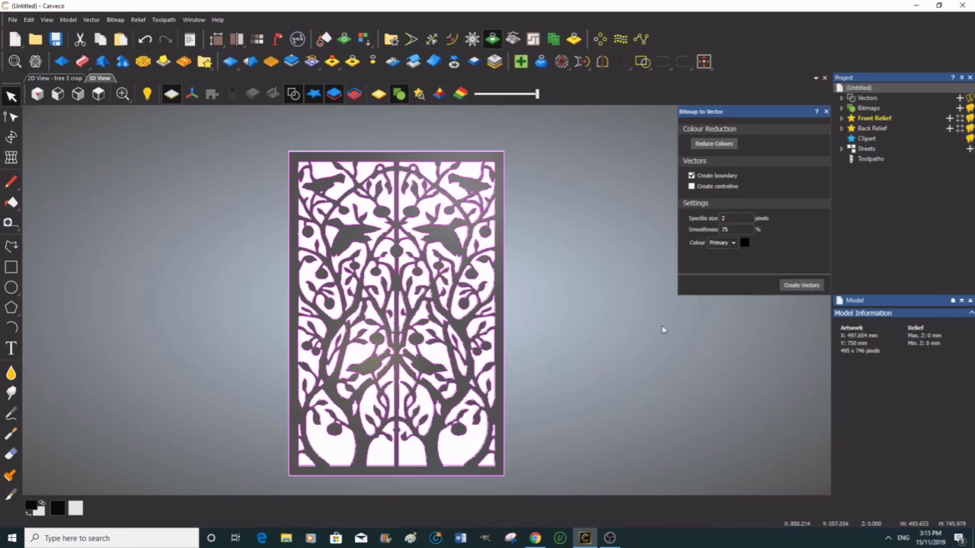
Step: Close Bitmap to Vector and bring the traced outlines into the Shape Editor
click(826, 112)
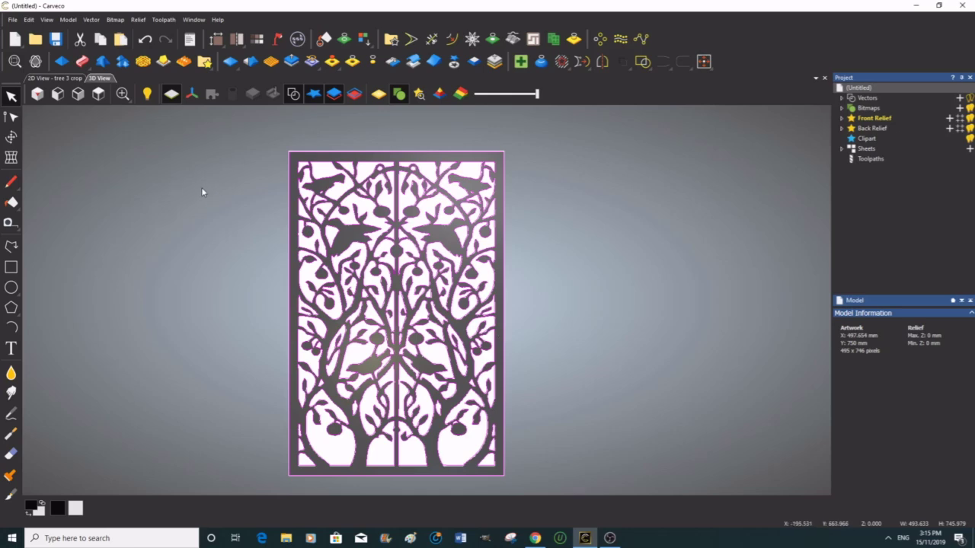
click(61, 61)
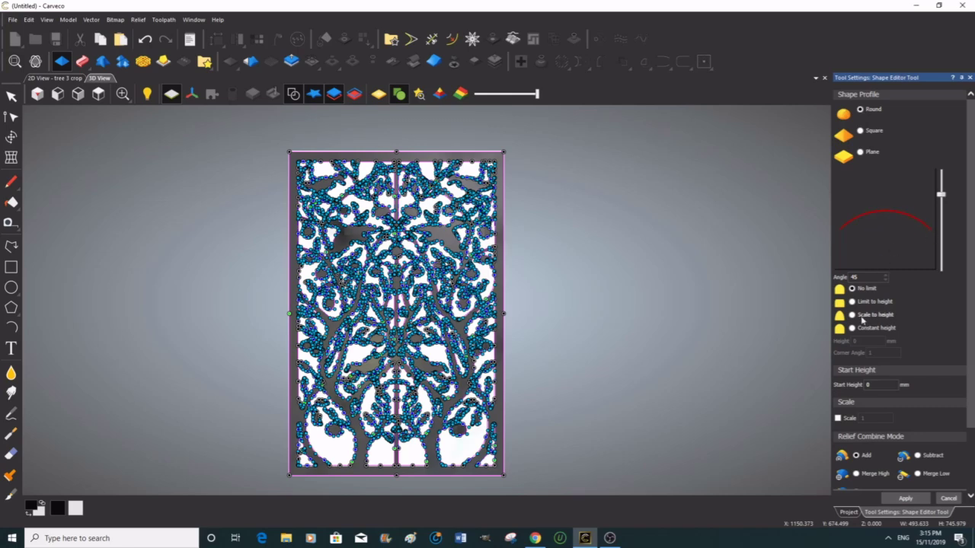
Step: Set the Round profile to an 8 mm height limit, 61° angle and 2 mm start height
click(852, 302)
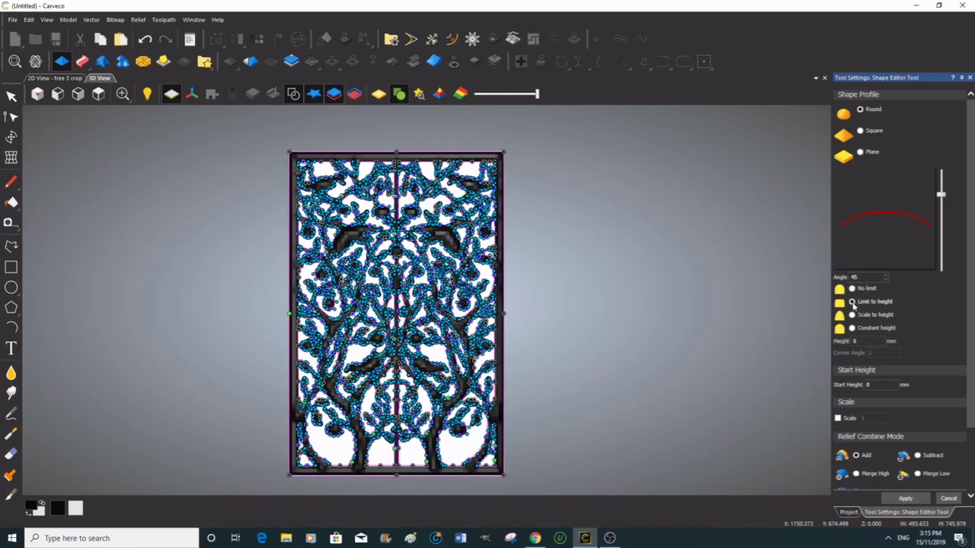
click(871, 341)
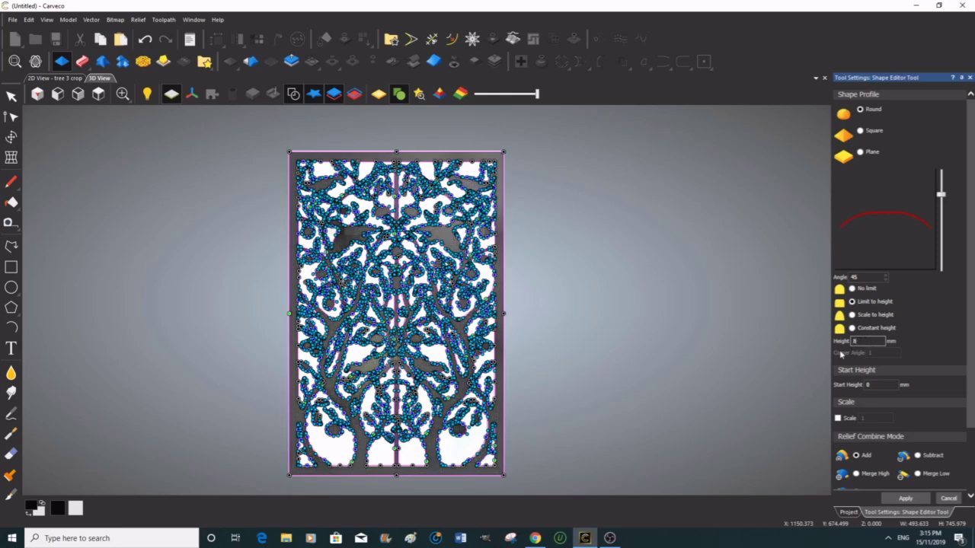
mouse_move(942, 194)
mouse_down()
mouse_move(941, 176)
mouse_move(942, 188)
mouse_up()
drag(941, 186, 941, 185)
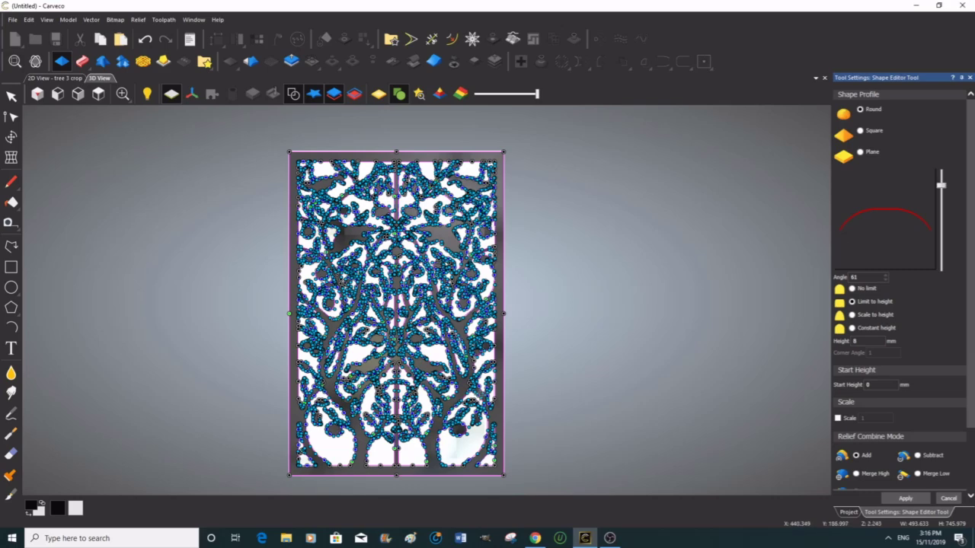
scroll(461, 372, up, 2)
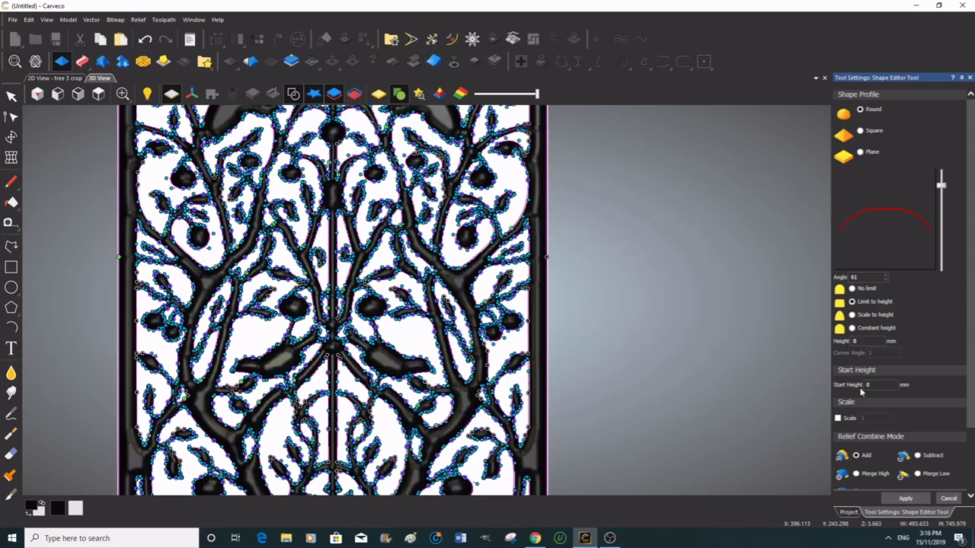
double_click(867, 386)
text(3)
double_click(866, 386)
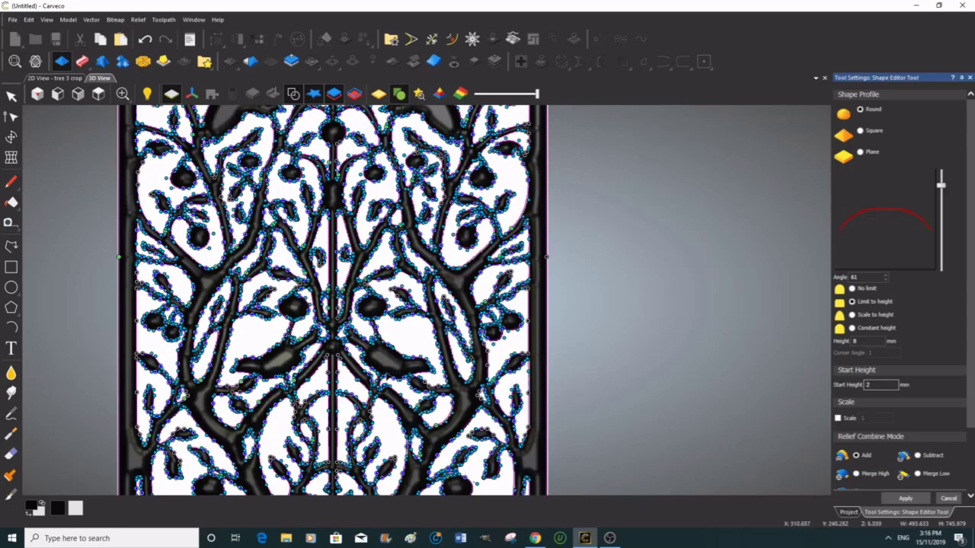
scroll(377, 339, up, 5)
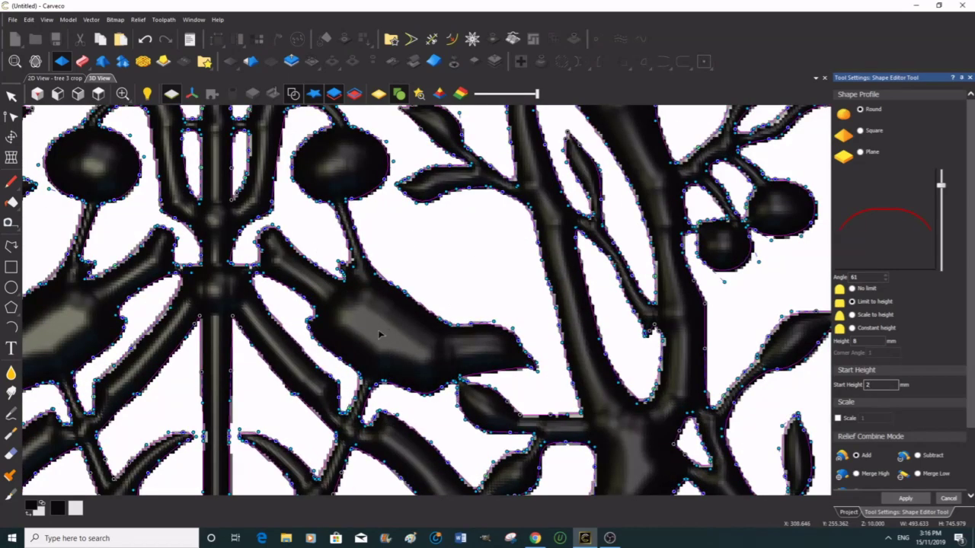
scroll(355, 314, down, 2)
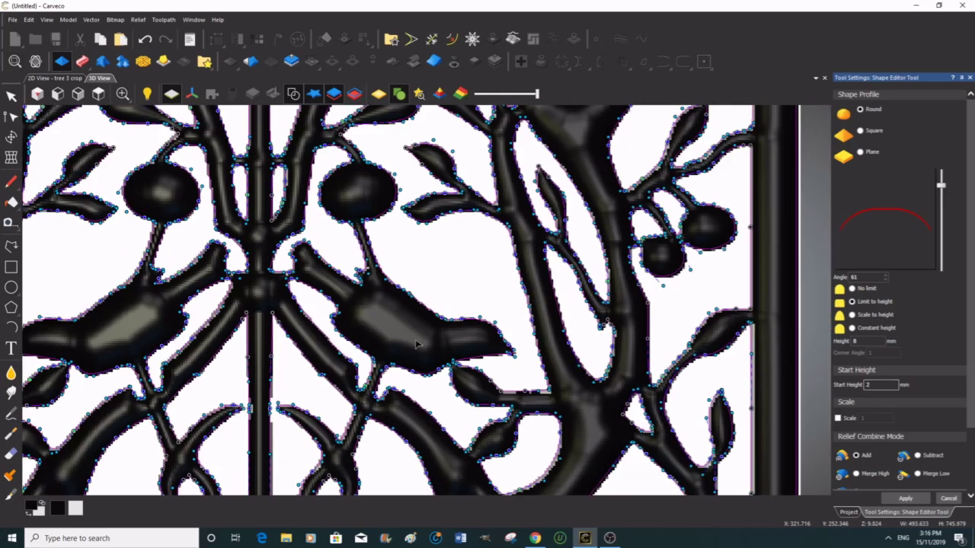
scroll(417, 344, down, 1)
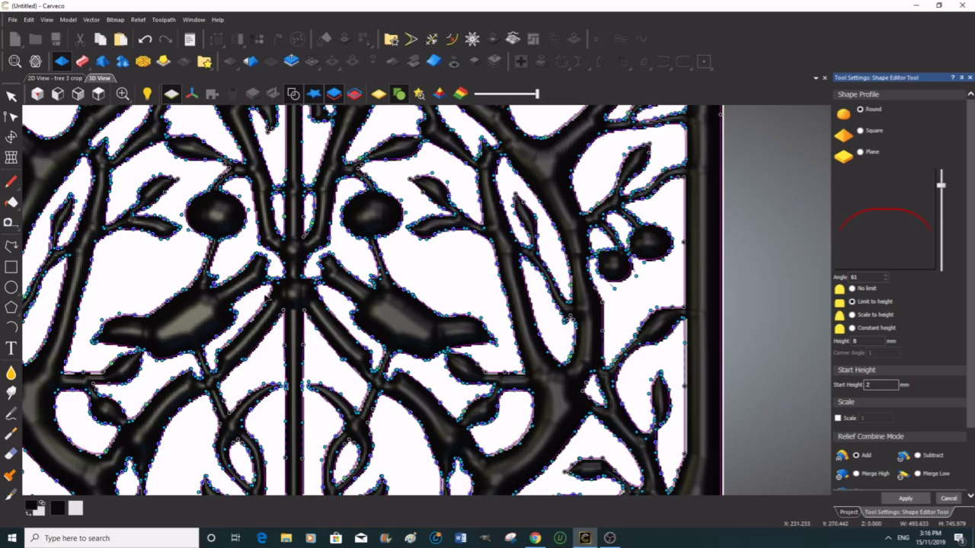
scroll(266, 300, down, 5)
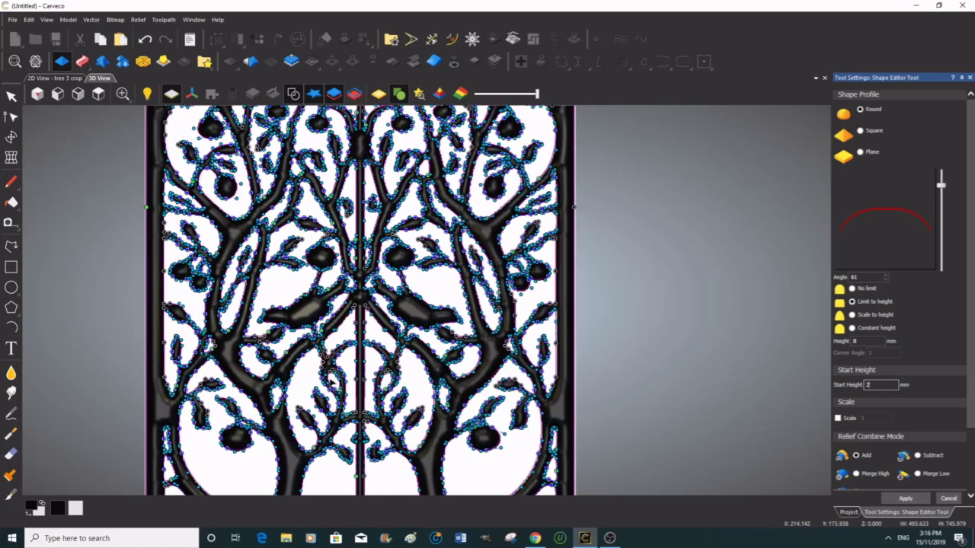
scroll(346, 386, down, 2)
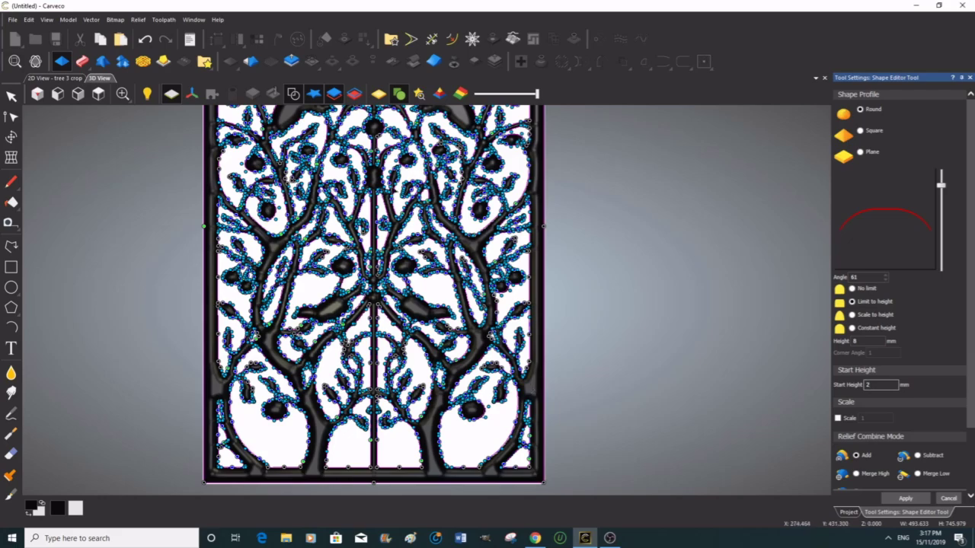
scroll(384, 192, down, 1)
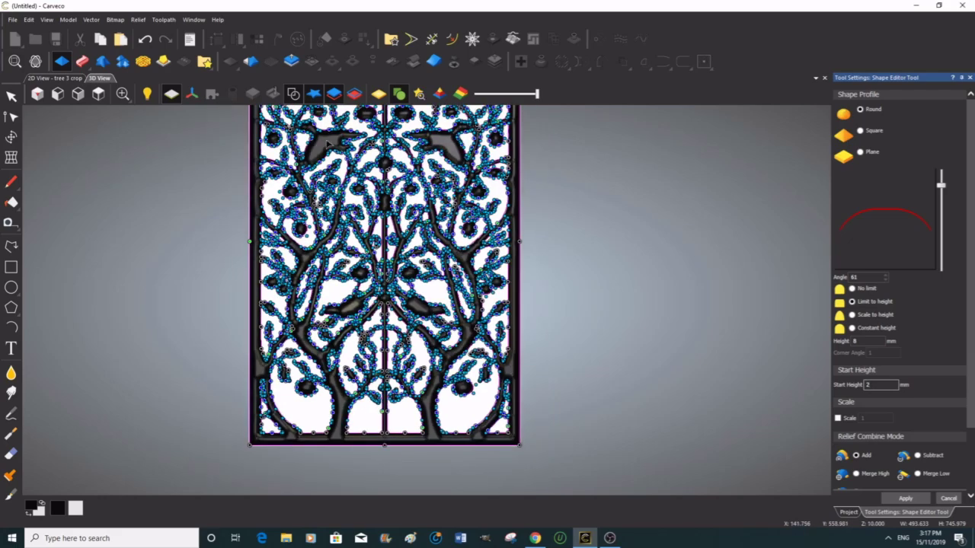
scroll(328, 142, up, 3)
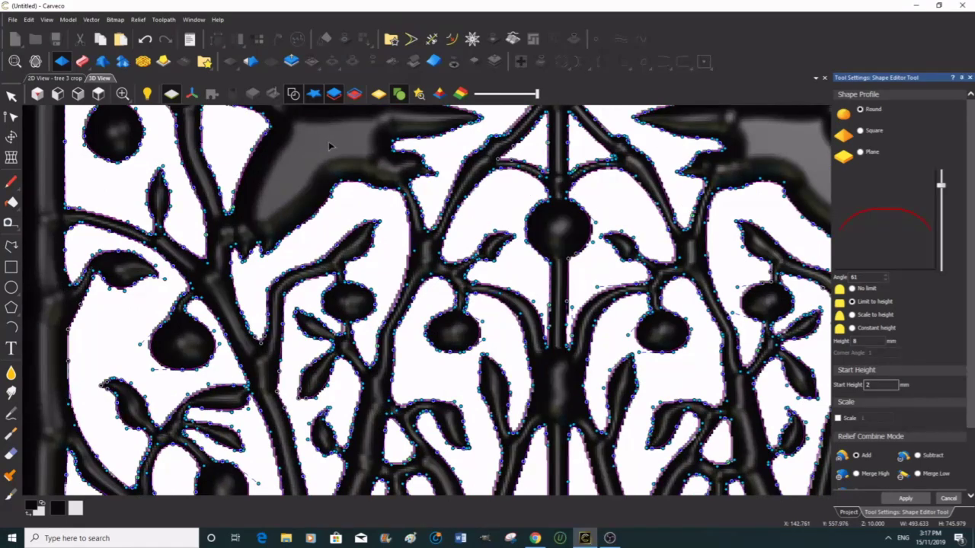
scroll(328, 143, down, 1)
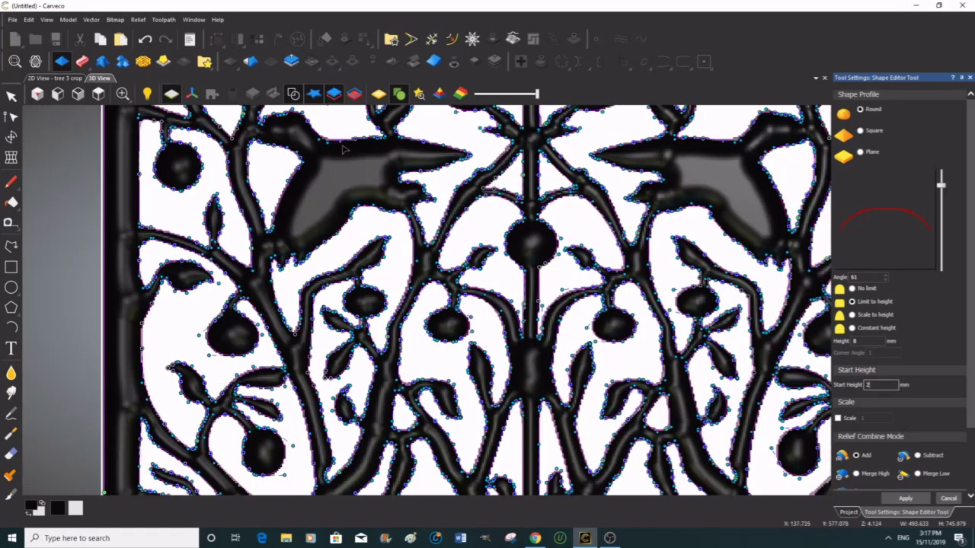
scroll(342, 145, down, 3)
drag(470, 331, 461, 318)
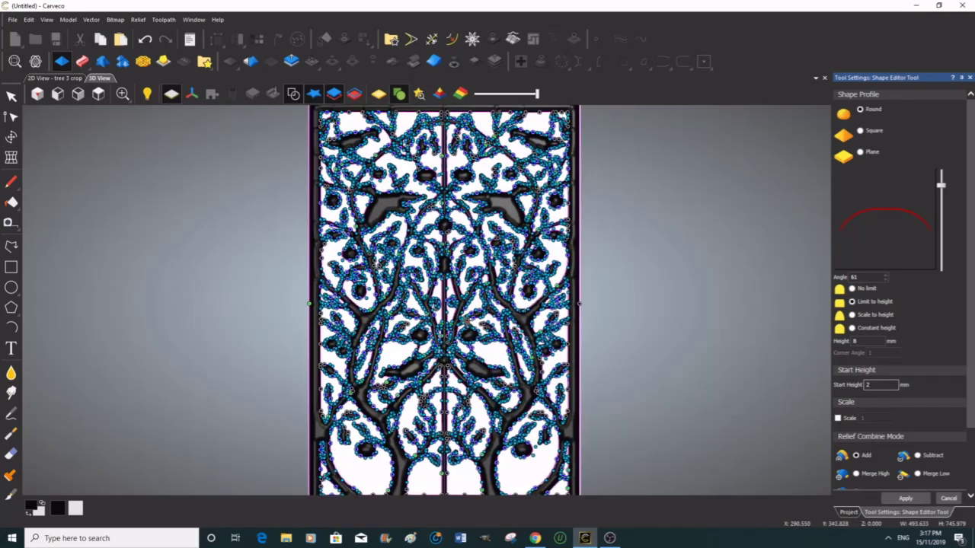
scroll(467, 323, down, 1)
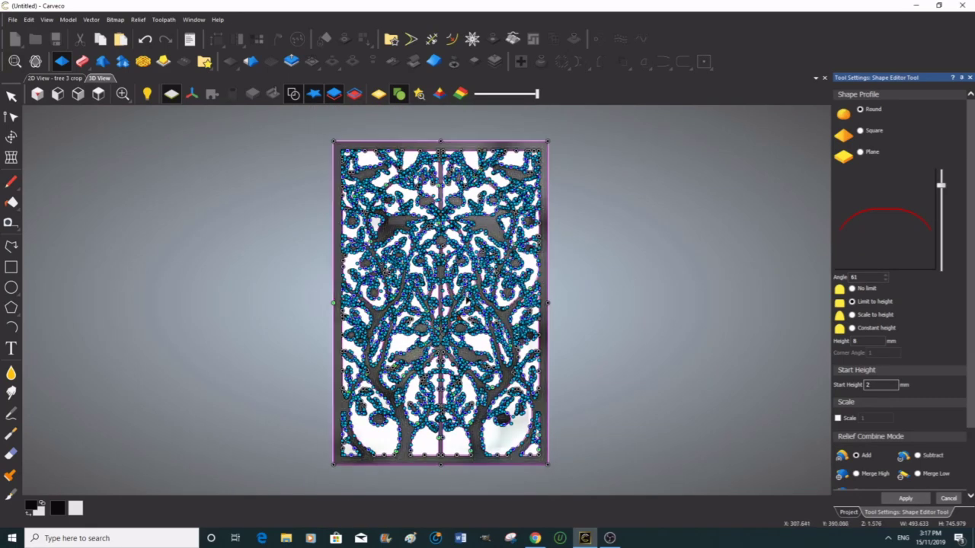
Step: Apply the round profile to build the 10 mm-high relief and close the Shape Editor
click(905, 498)
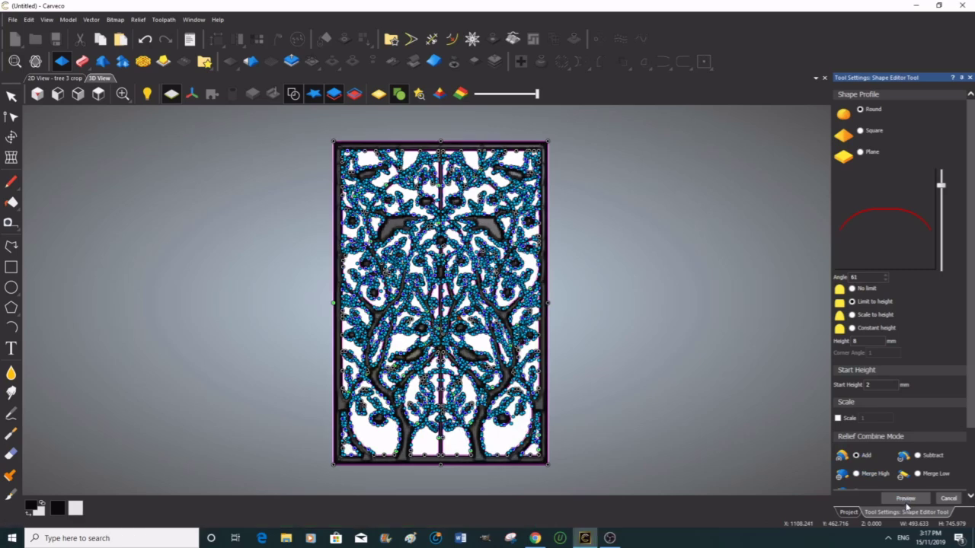
click(969, 78)
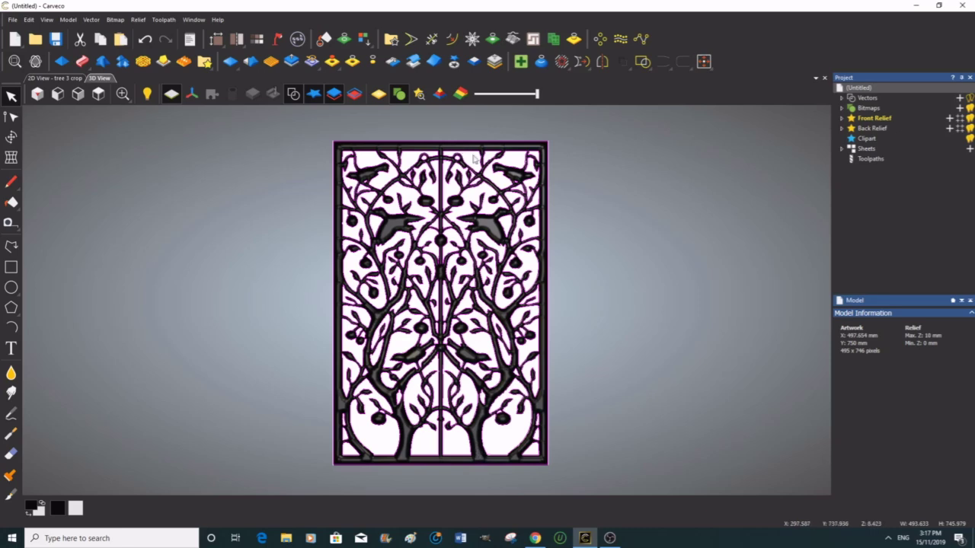
Step: Start a Machine Relief toolpath with the Ball Nose 6 mm as finishing tool
click(870, 159)
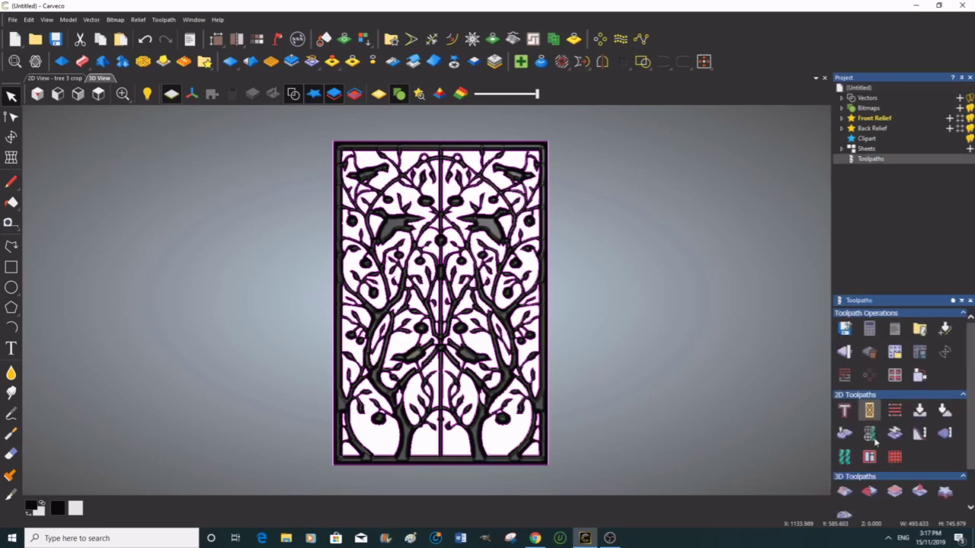
click(843, 492)
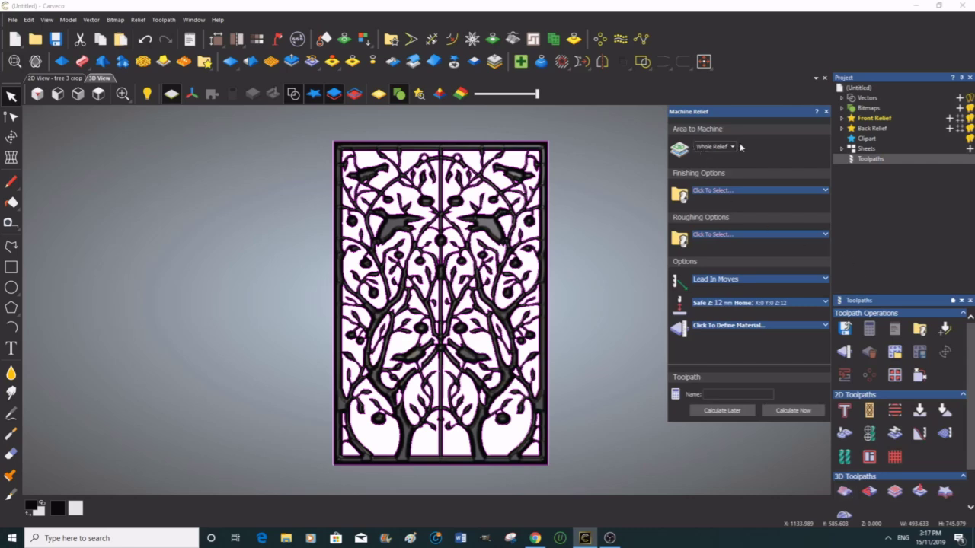
click(826, 191)
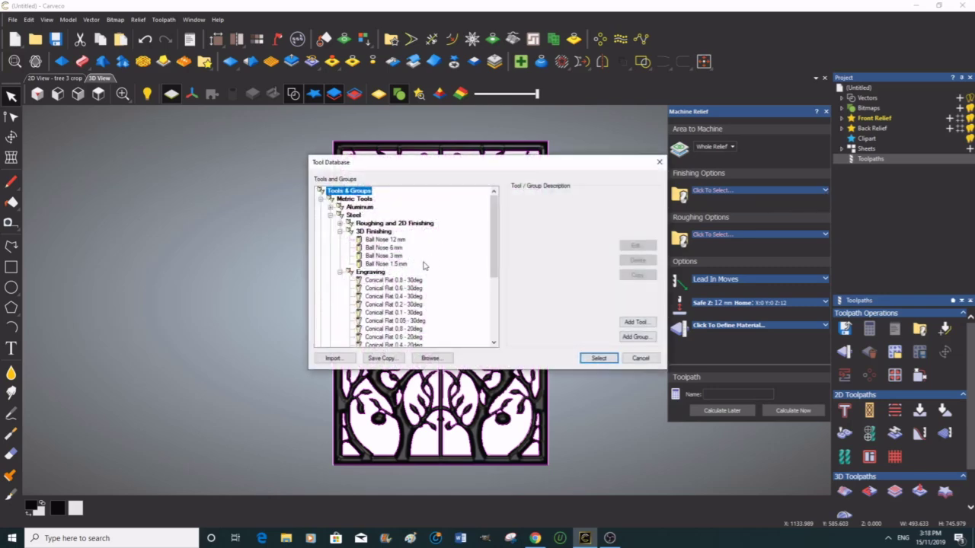
click(382, 249)
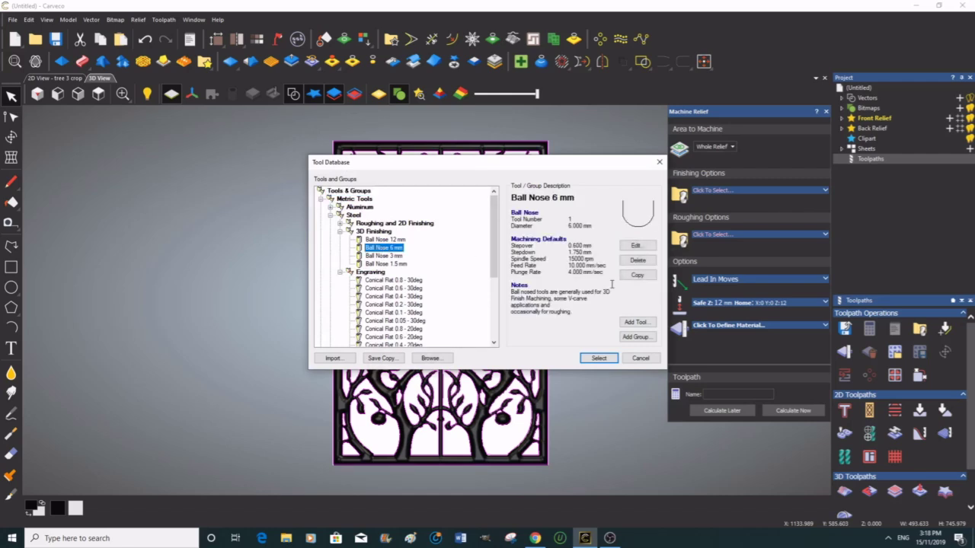
click(606, 358)
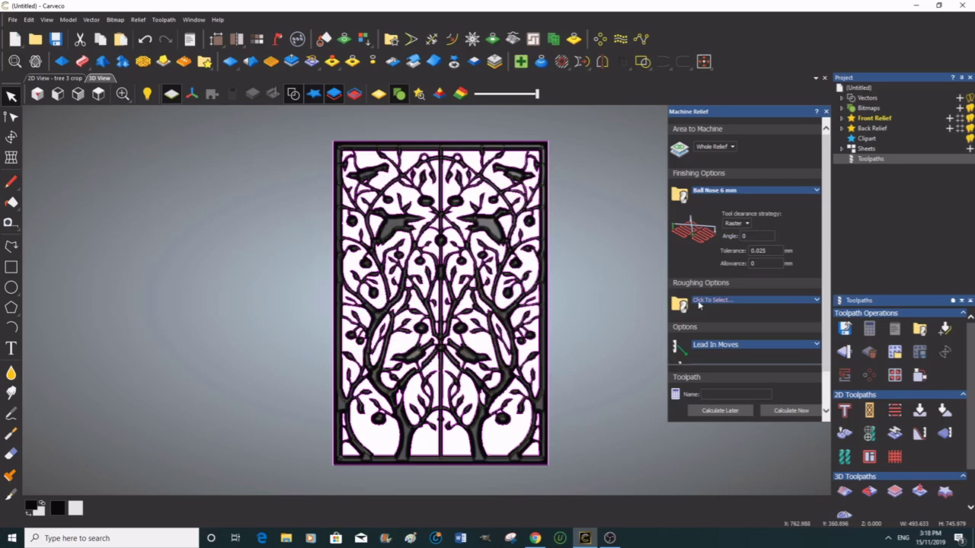
Step: Set the Ball Nose 6 mm to stepdown 10, feed 60, plunge 30 and spindle 20000 rpm
click(816, 191)
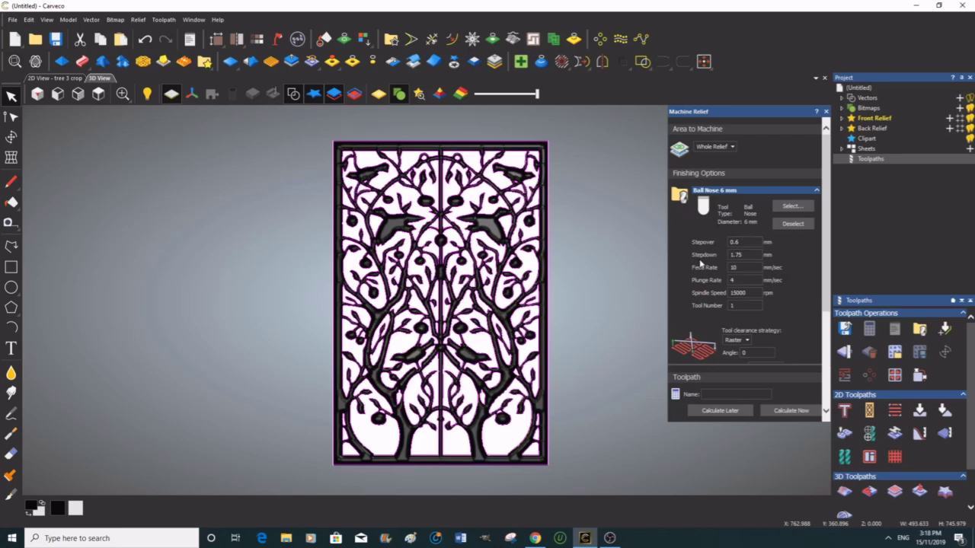
drag(748, 255, 730, 255)
key(BackSpace)
text(10)
double_click(733, 267)
text(15)
double_click(732, 268)
text(6)
click(731, 282)
text(4)
text(0)
Step: Open Material Setup for the toolpath, showing the 10 mm model thickness
scroll(788, 320, down, 3)
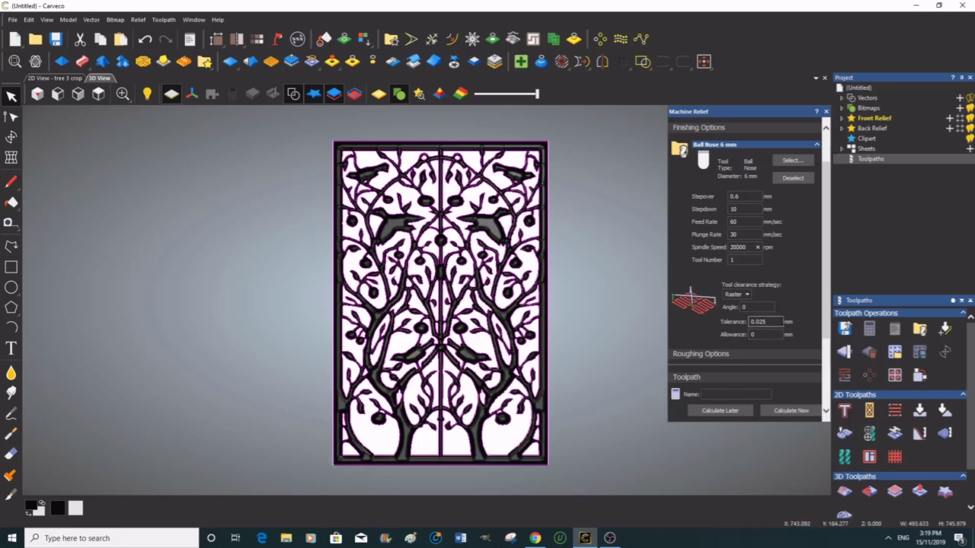
scroll(792, 328, down, 3)
scroll(798, 324, down, 1)
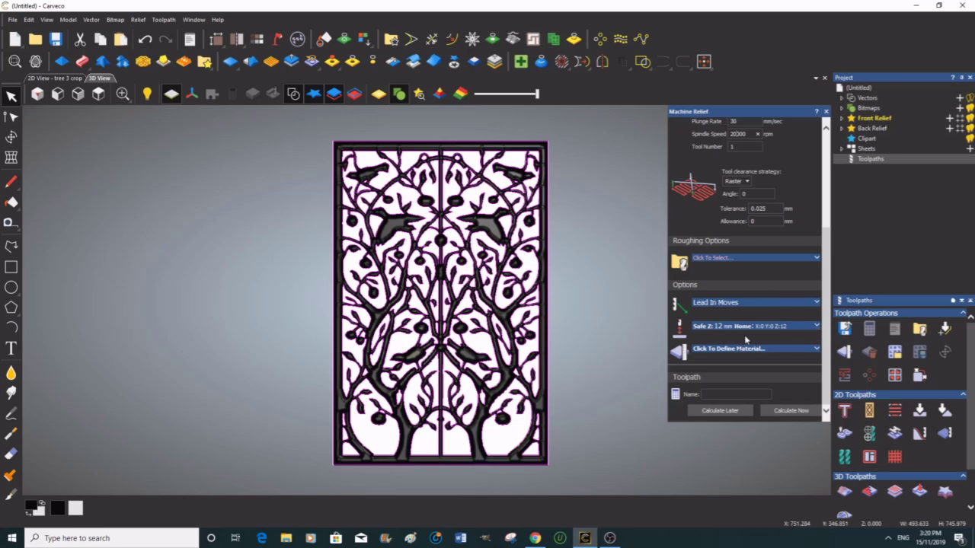
click(817, 350)
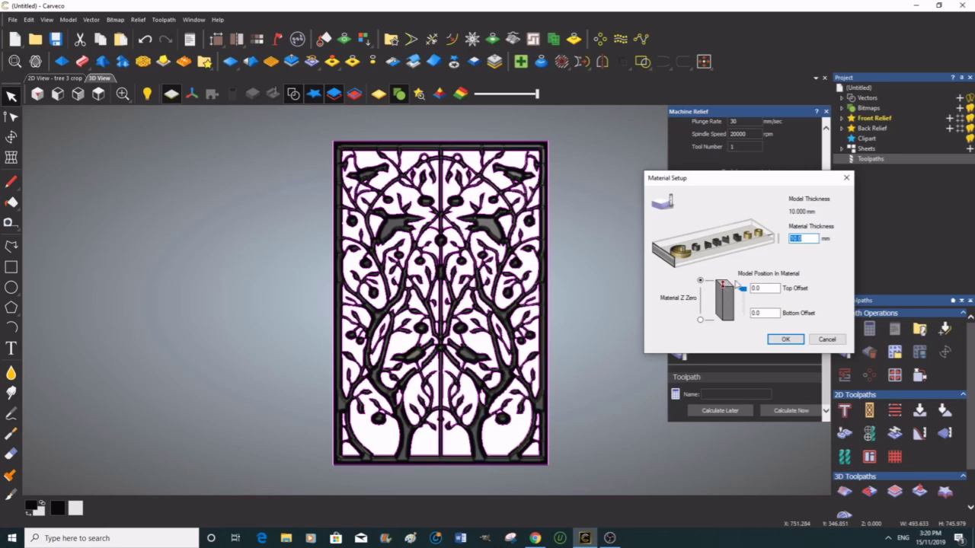
Step: Confirm the 10 mm material thickness, rename the toolpath to 'test 2' and calculate it
click(785, 340)
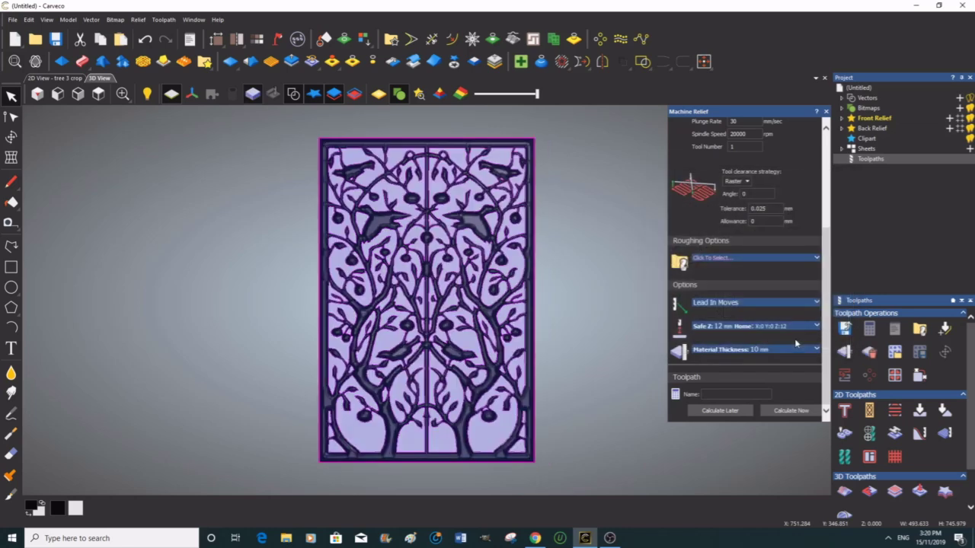
click(704, 394)
text(2)
click(791, 411)
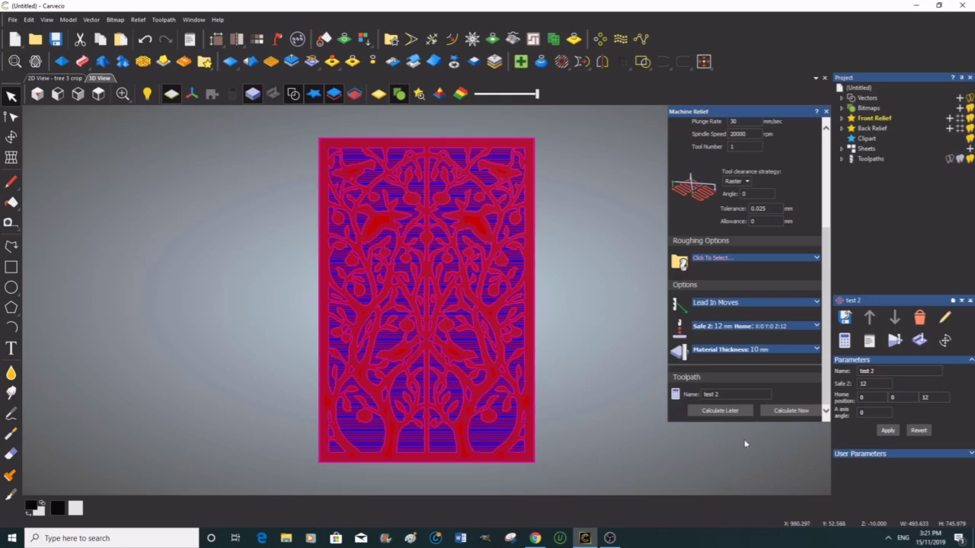
Step: Simulate the test 2 toolpath over the whole model block and play it
click(826, 112)
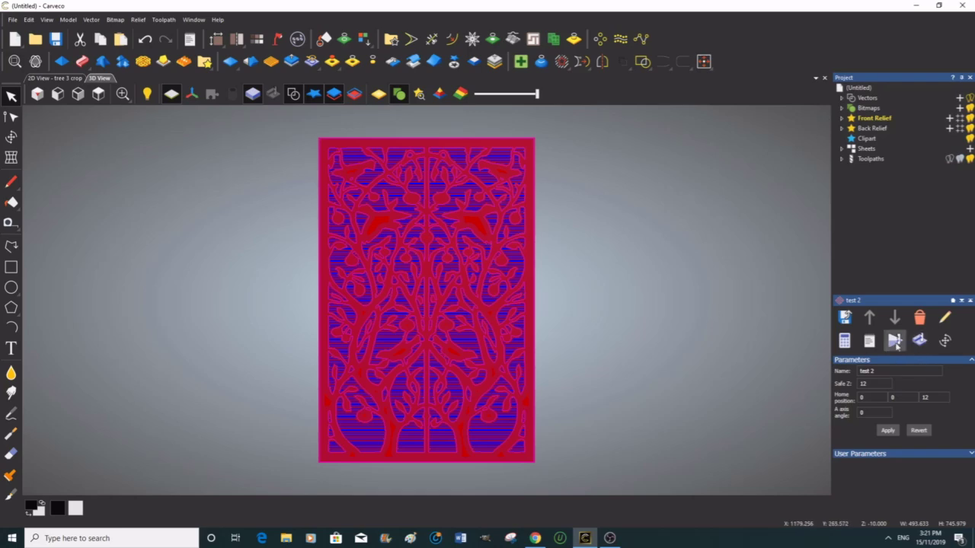
click(894, 341)
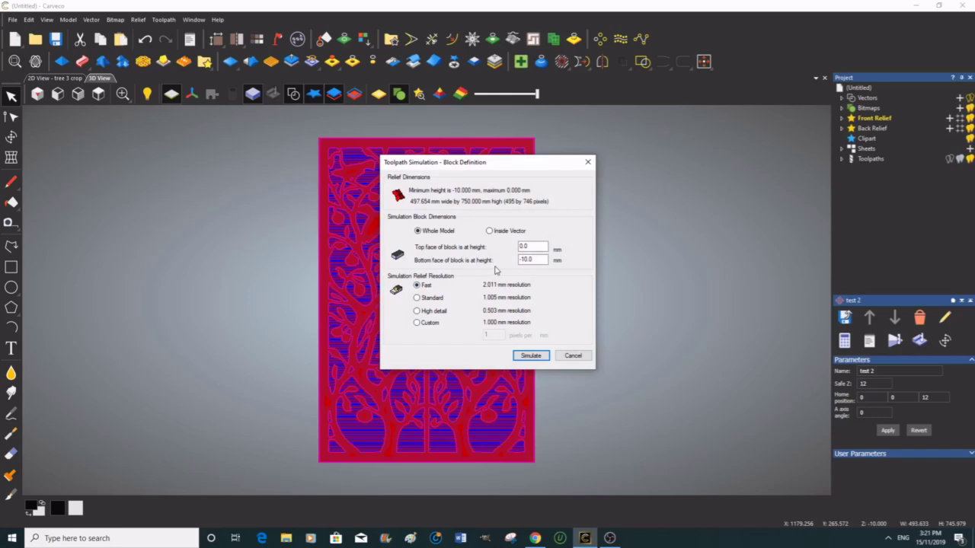
click(537, 356)
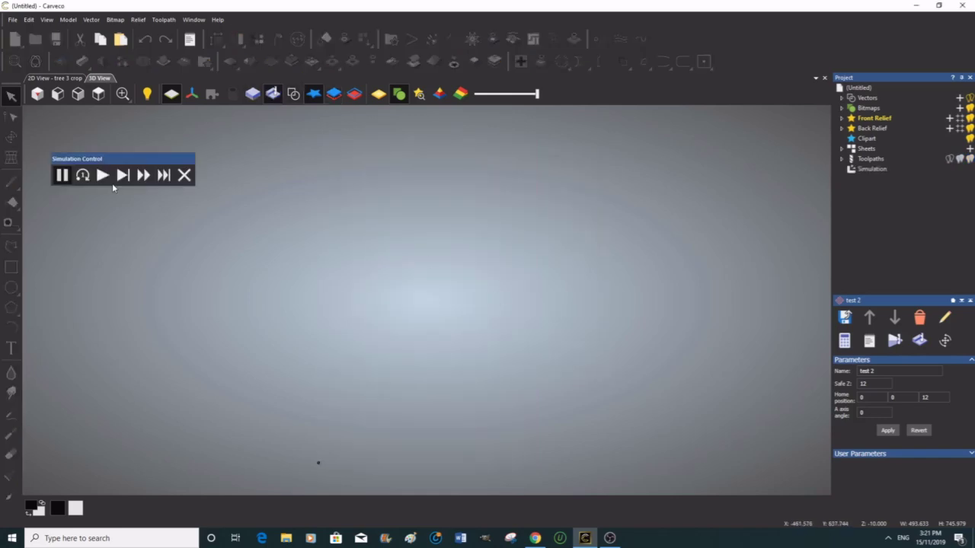
click(103, 176)
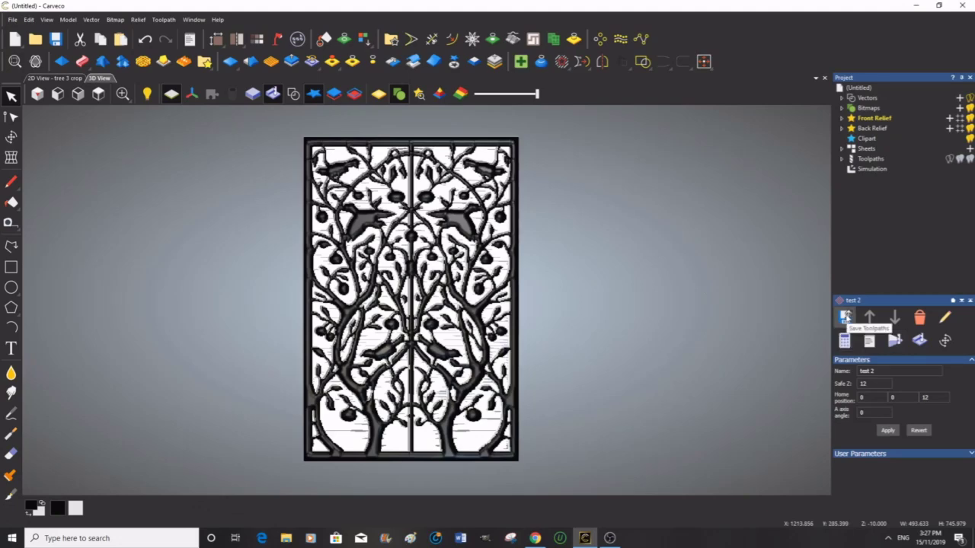
Step: Save the test 2 toolpath to the default output file test 2.plt (2D HPGL)
click(845, 317)
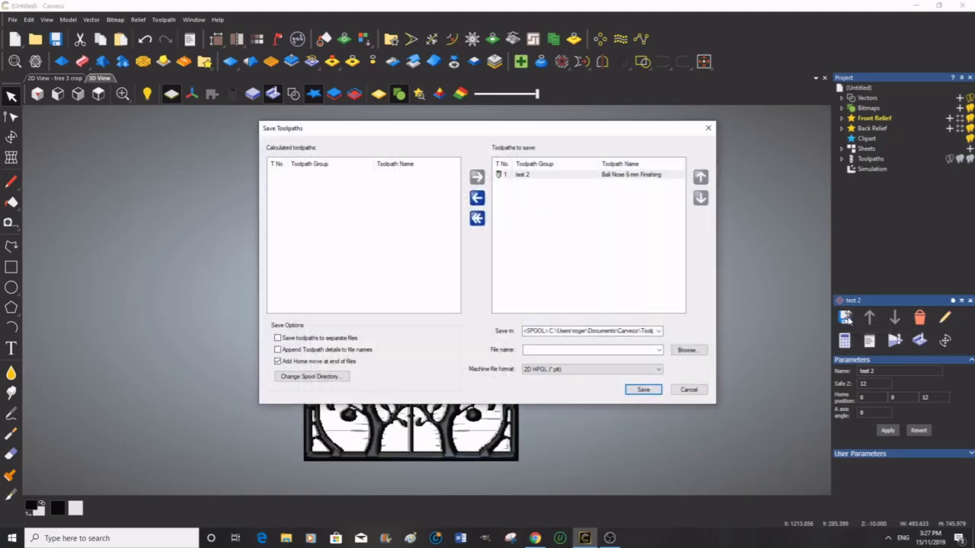
click(642, 389)
click(708, 129)
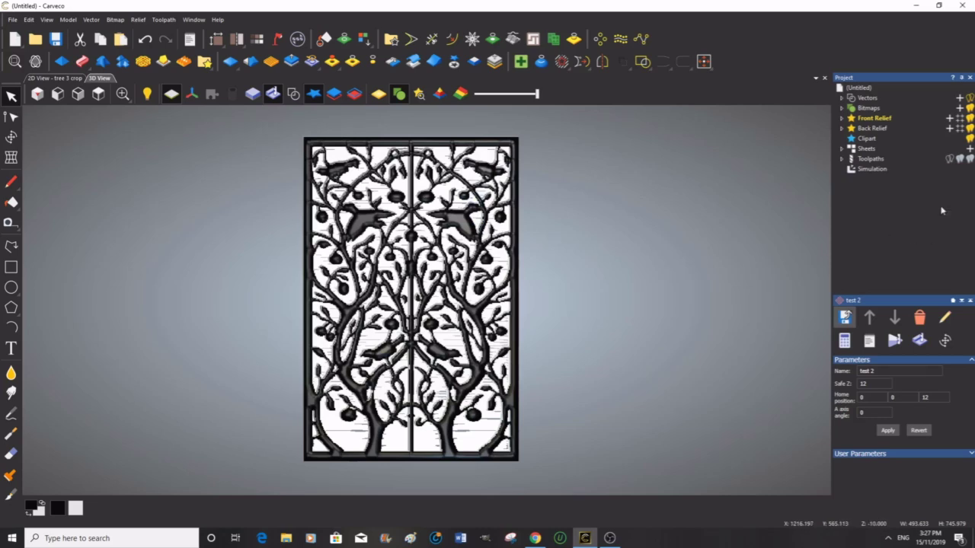
Step: Change the Simulation material from Simulation Default to 9ct Polished Gold and apply it
click(870, 169)
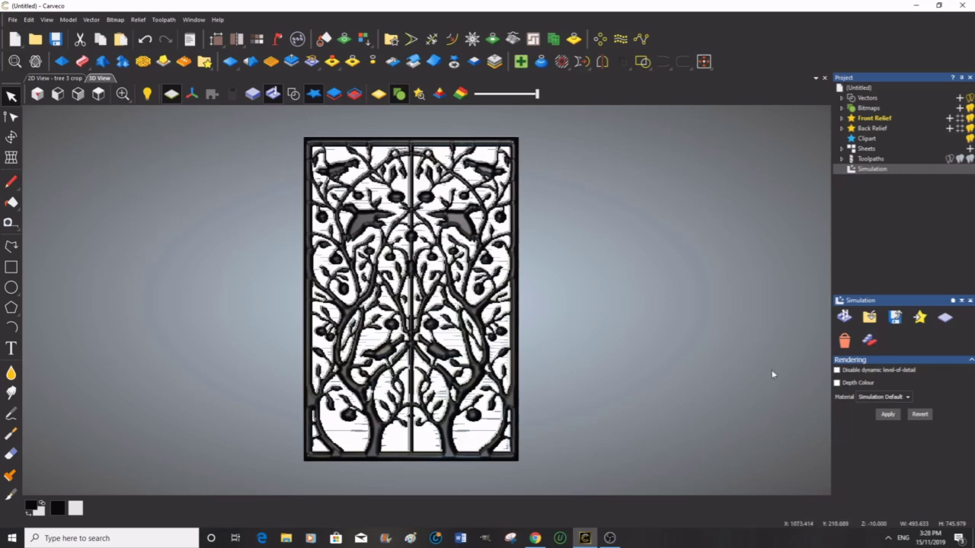
click(907, 396)
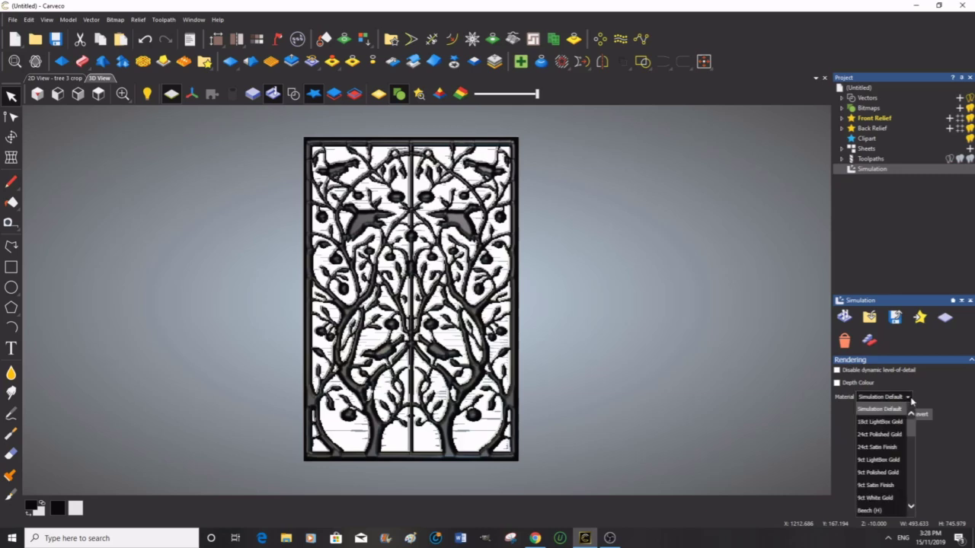
click(880, 473)
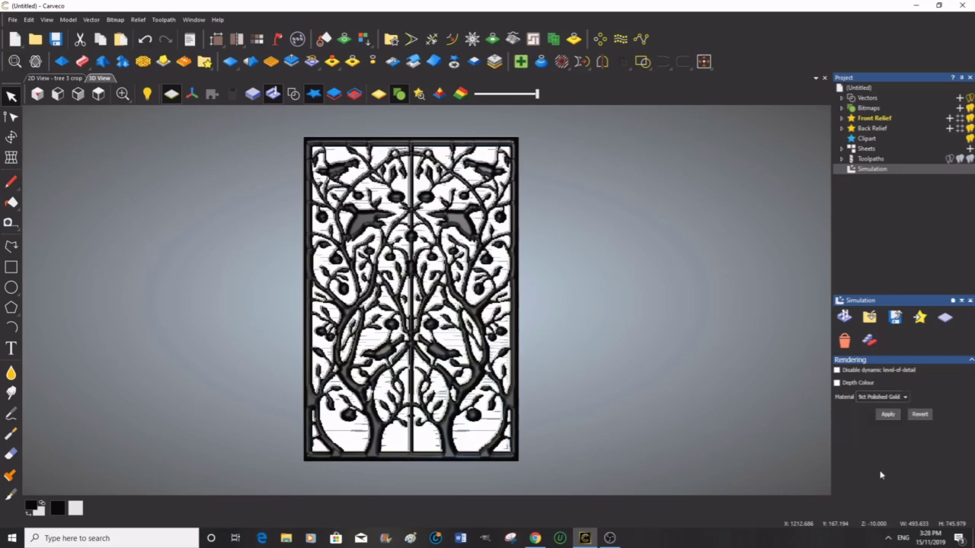
click(887, 416)
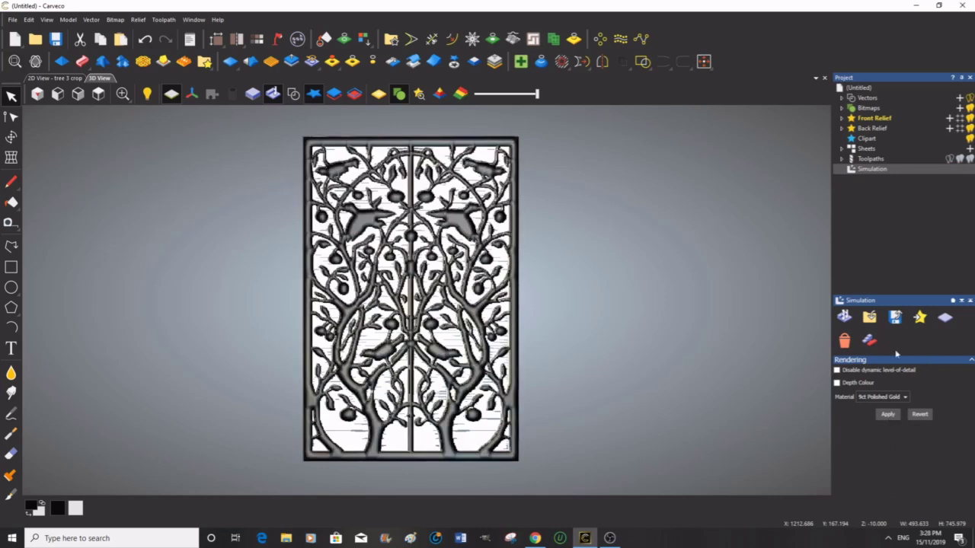
Step: Raise the ambient light level to 43 in Lights and Material
click(278, 39)
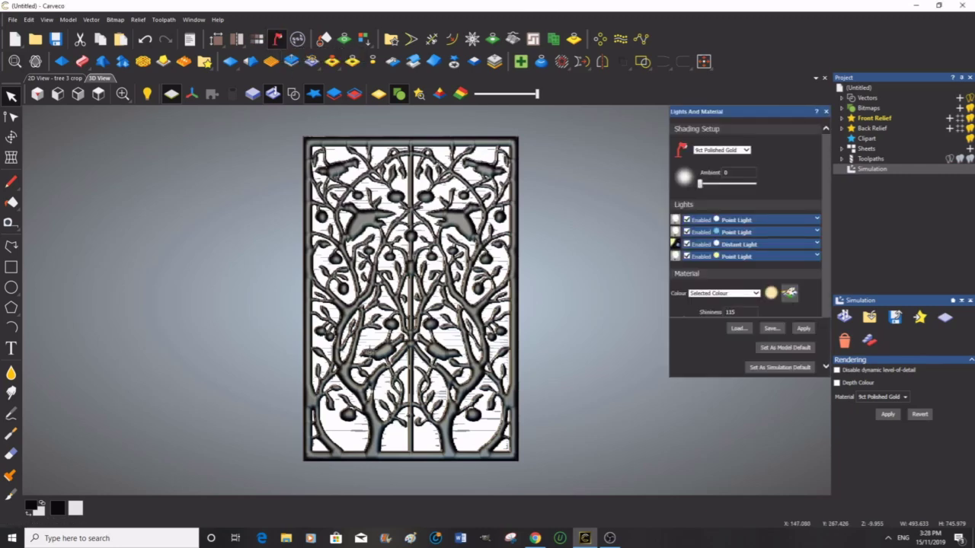
drag(699, 185, 724, 191)
click(801, 329)
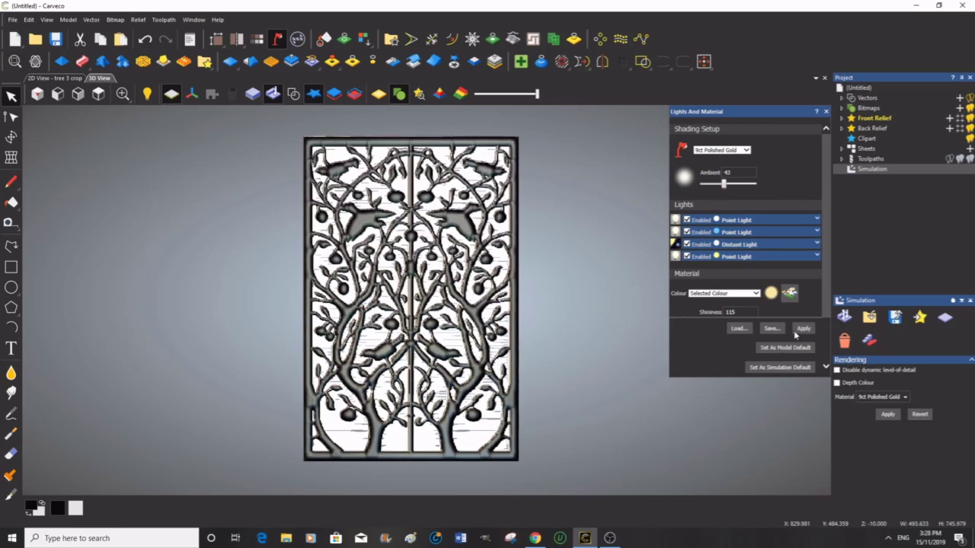
Step: Set the fourth point light's intensity to 91, trying 100 first
click(816, 256)
drag(750, 307, 788, 308)
click(804, 329)
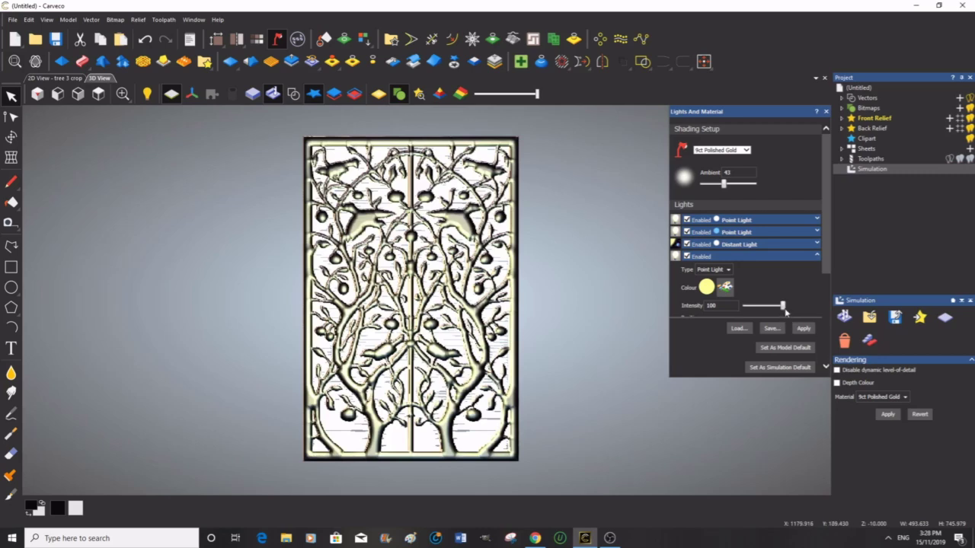
drag(783, 308, 779, 309)
click(881, 397)
scroll(883, 443, up, 4)
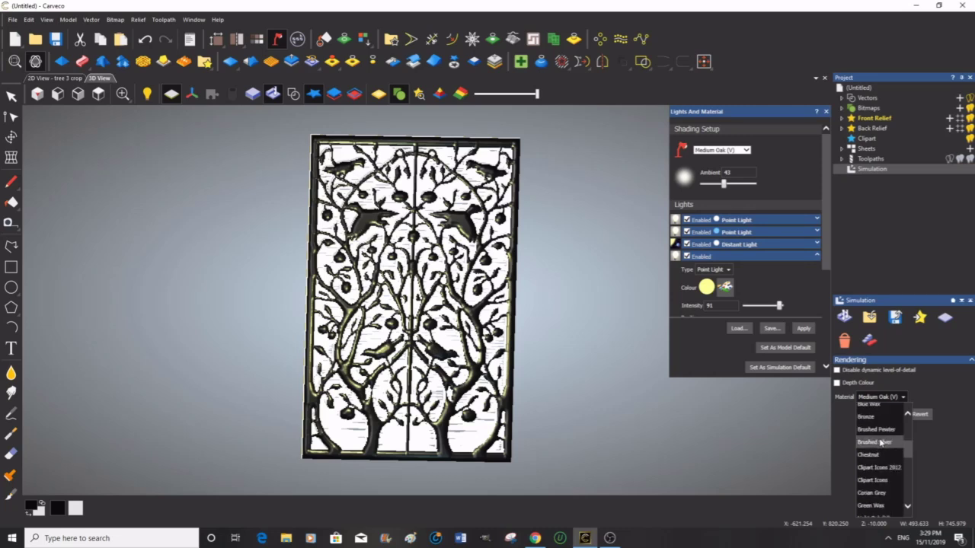
Step: Render the relief in the Bronze simulation material
click(873, 418)
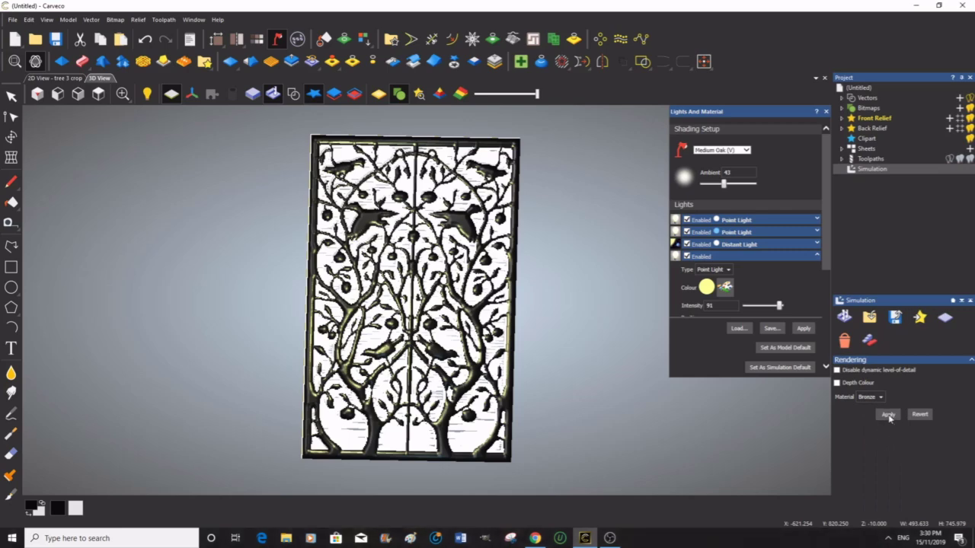
click(888, 415)
drag(539, 405, 378, 148)
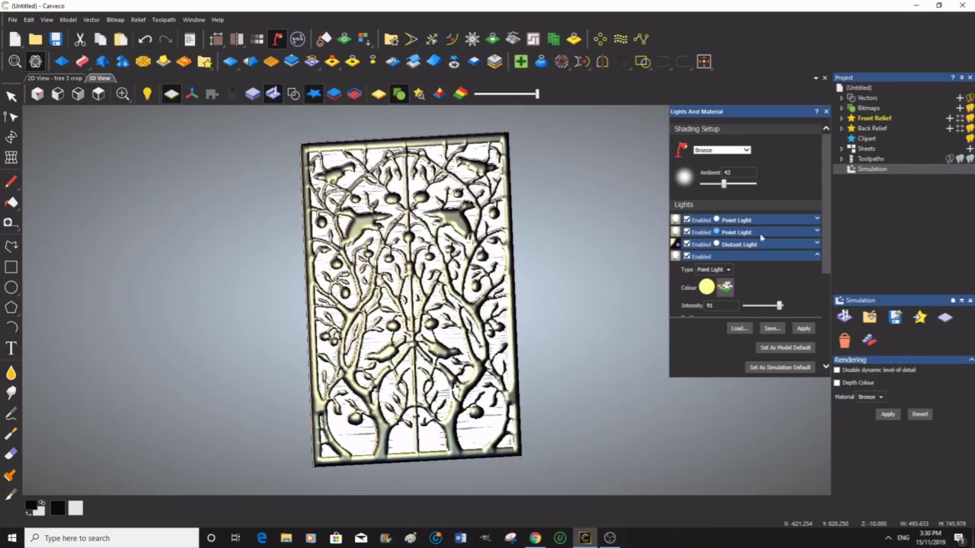
Step: Set the lighting material colour to Medium Oak (H) and view the relief from several angles
click(740, 256)
click(724, 294)
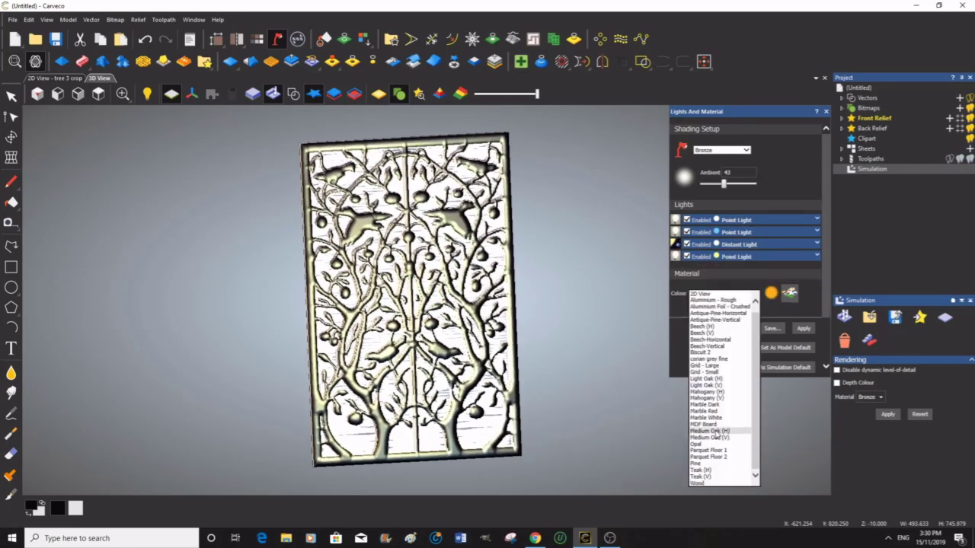
click(716, 431)
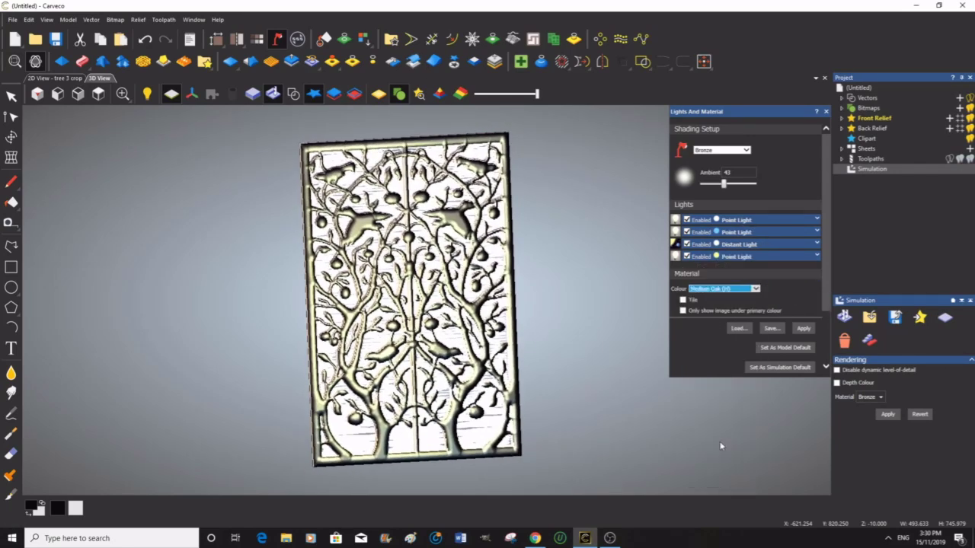
click(803, 329)
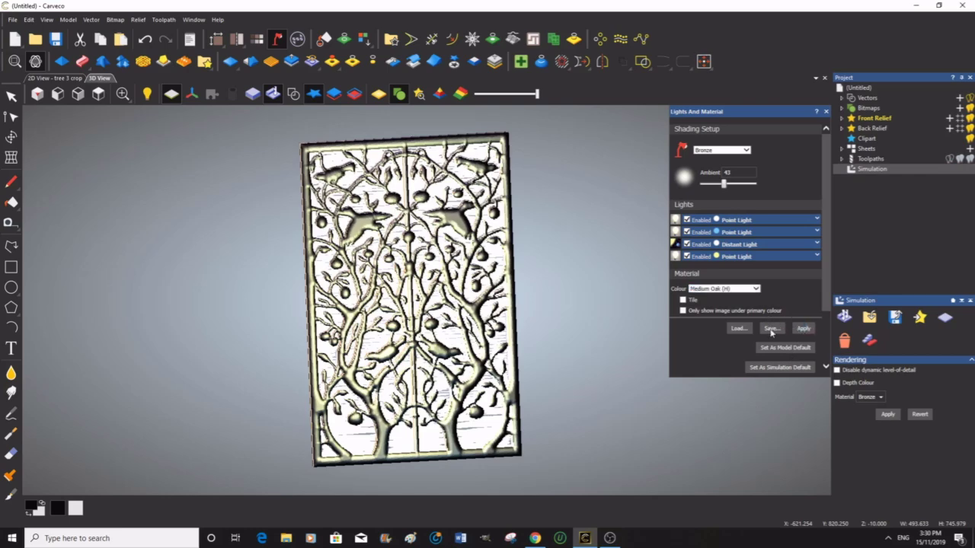
drag(336, 312, 302, 292)
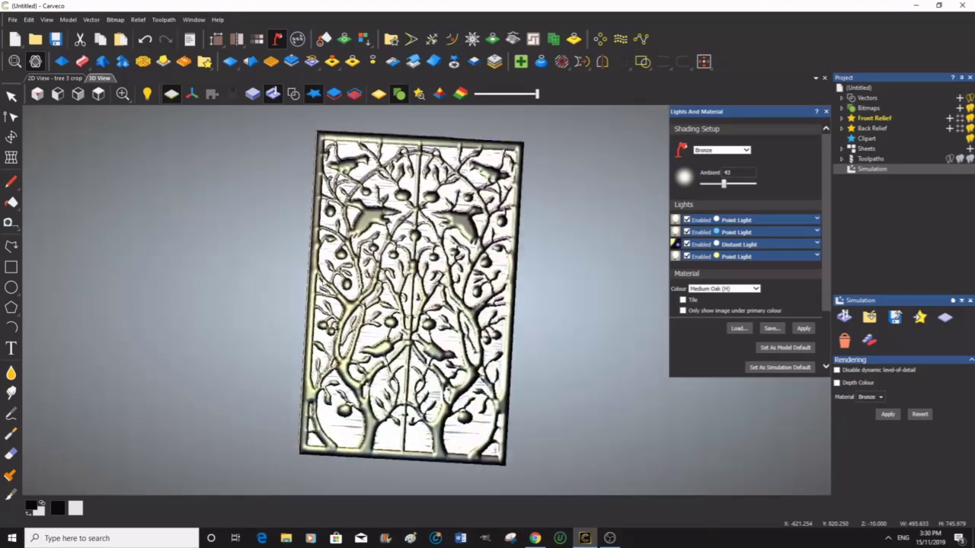
drag(484, 266, 289, 222)
drag(314, 176, 335, 168)
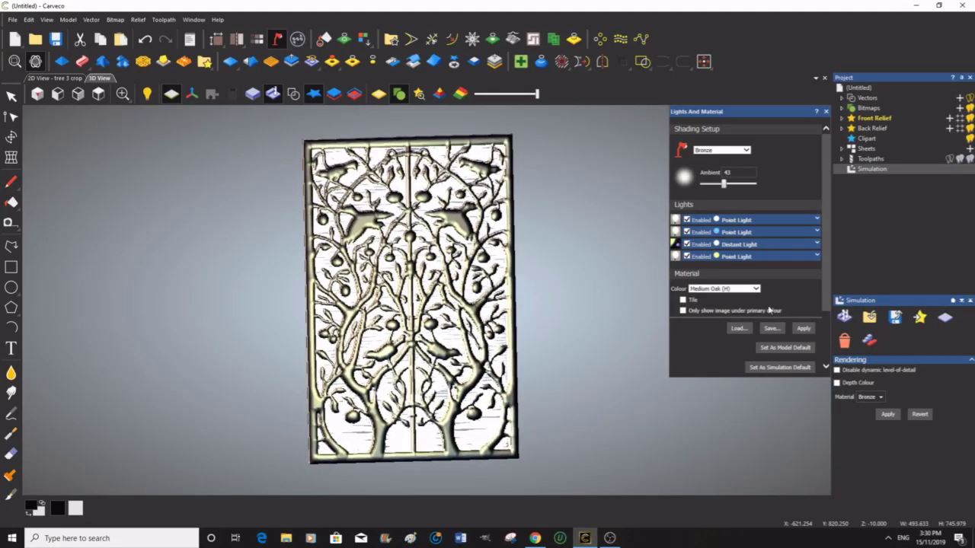
Step: Set the first point light to intensity 19, trying 72 first, then close Lights and Material
click(817, 221)
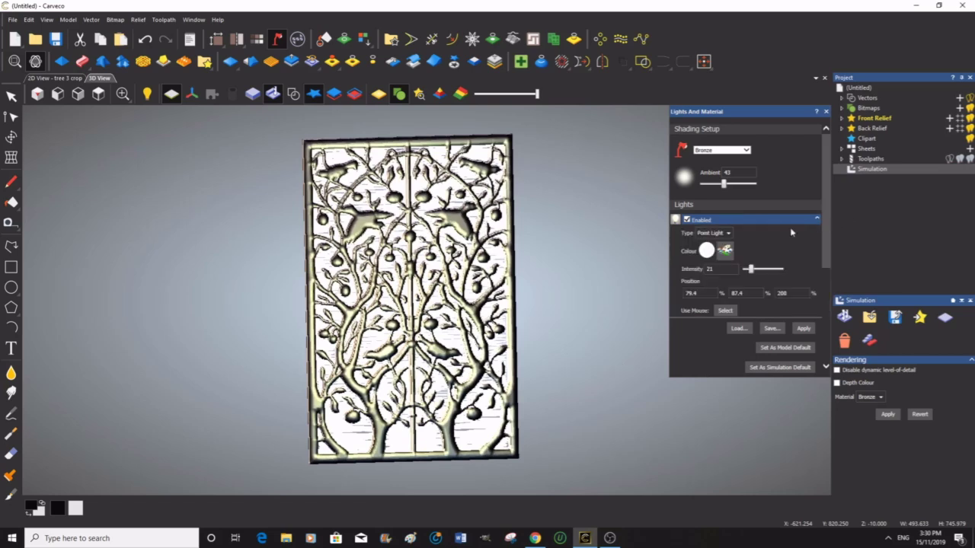
drag(754, 272, 772, 270)
click(804, 329)
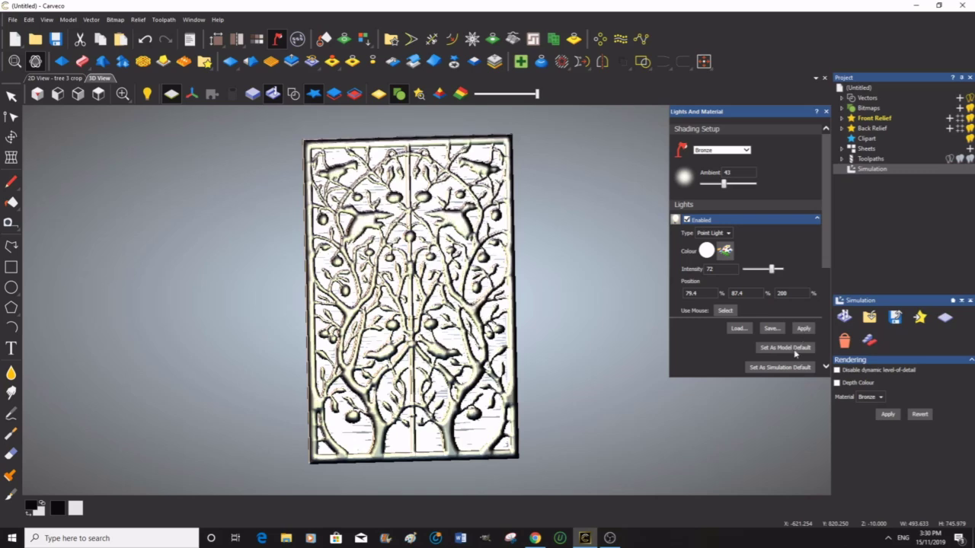
drag(774, 272, 750, 271)
click(804, 329)
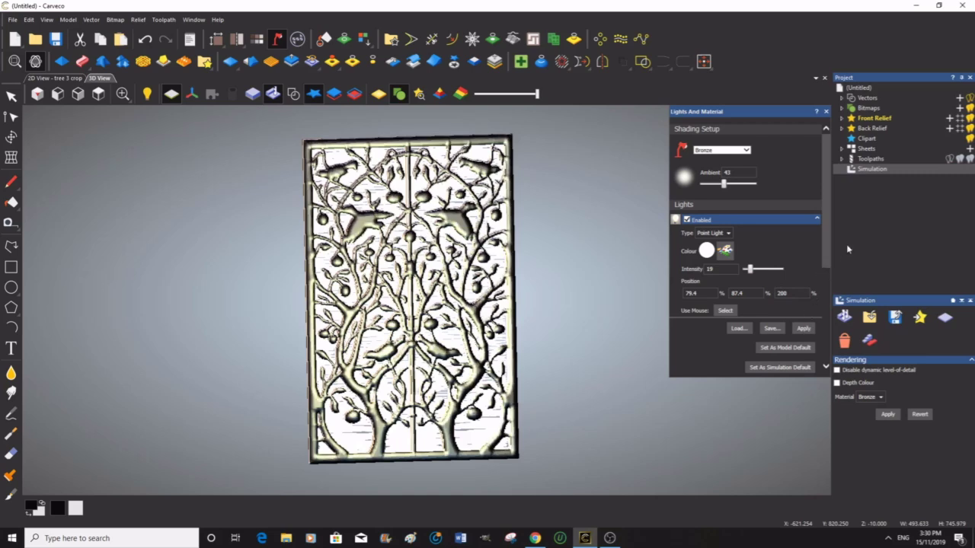
click(817, 219)
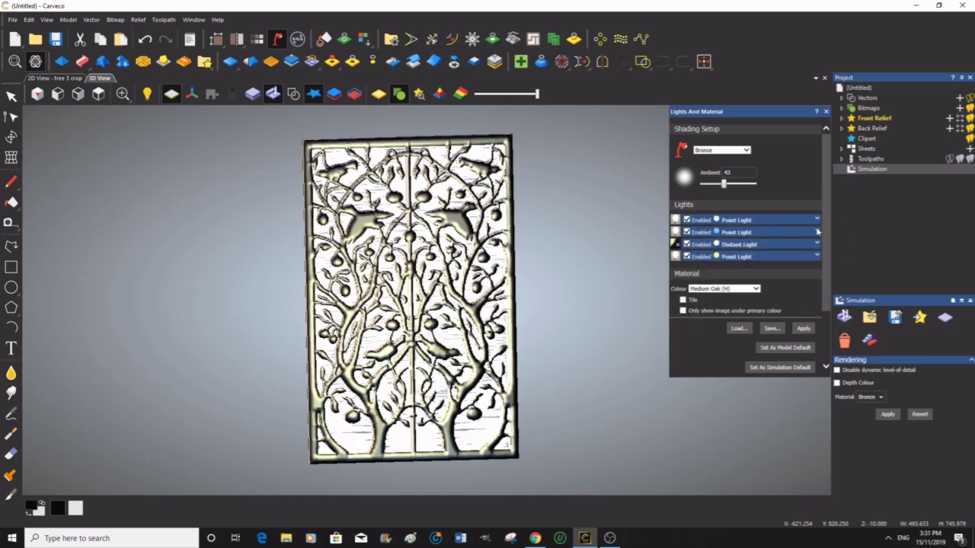
click(817, 231)
click(550, 362)
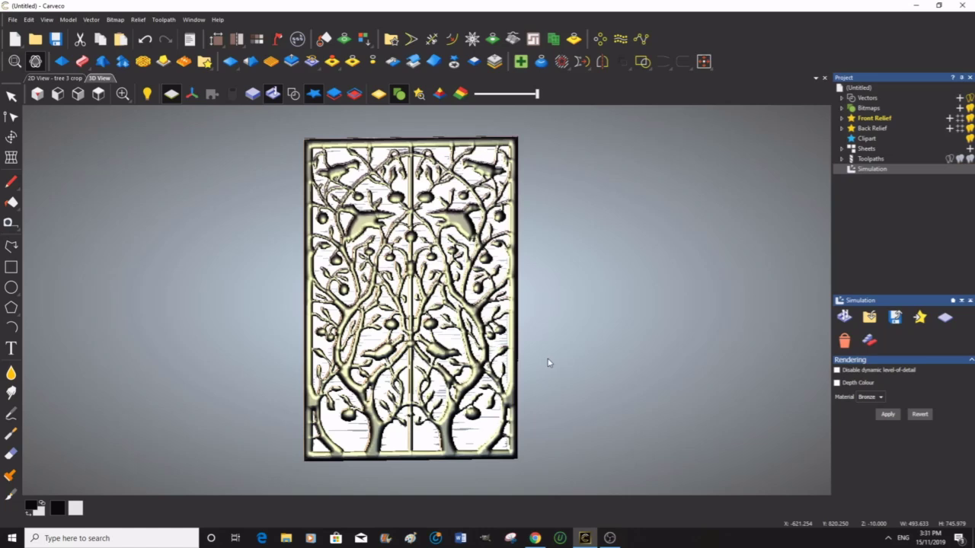